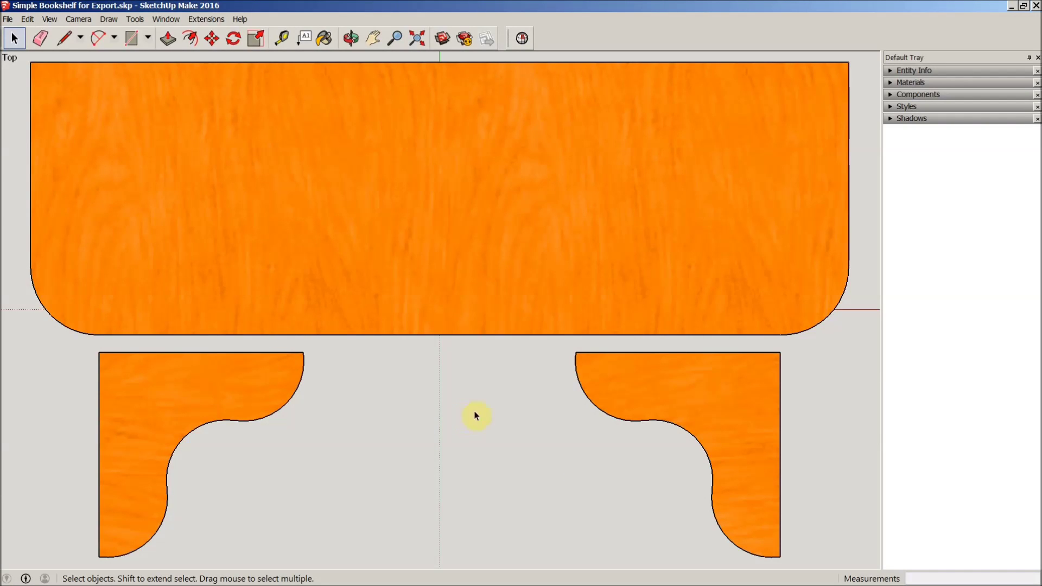
Look through the Camera and File menus without exporting anything
left_click(78, 18)
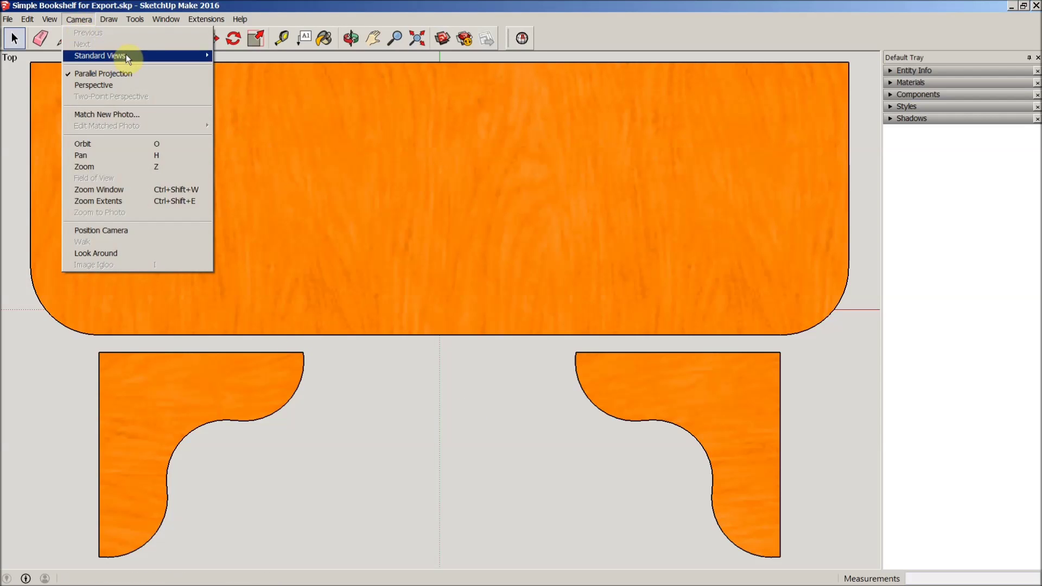
mouse_move(125, 55)
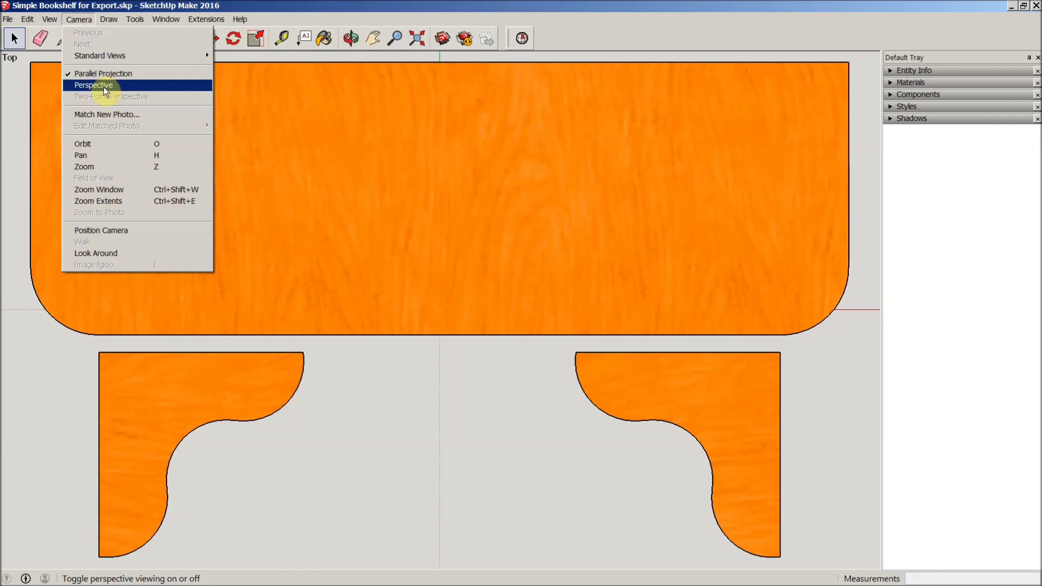
left_click(356, 1)
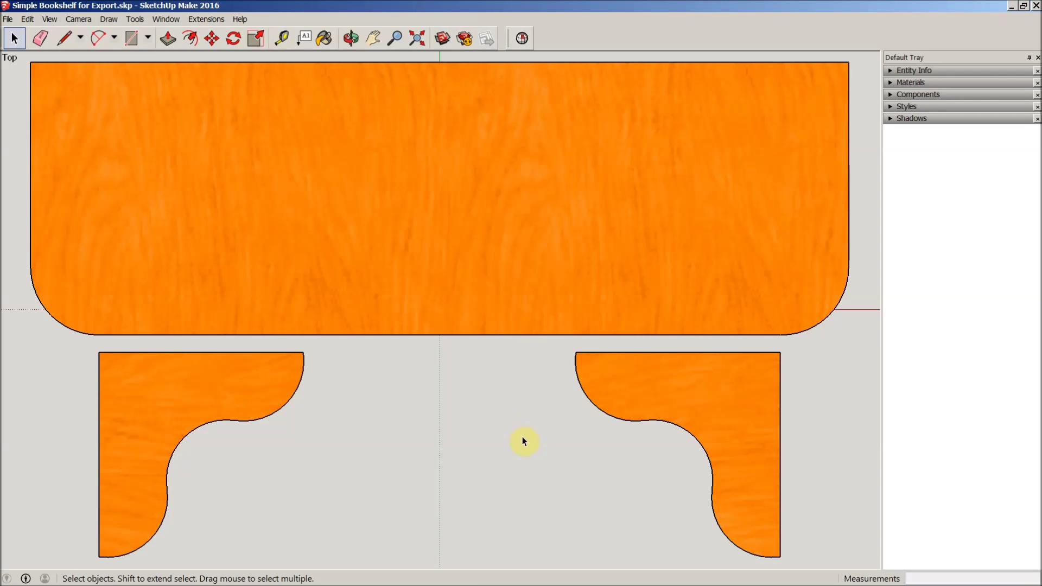
left_click(8, 19)
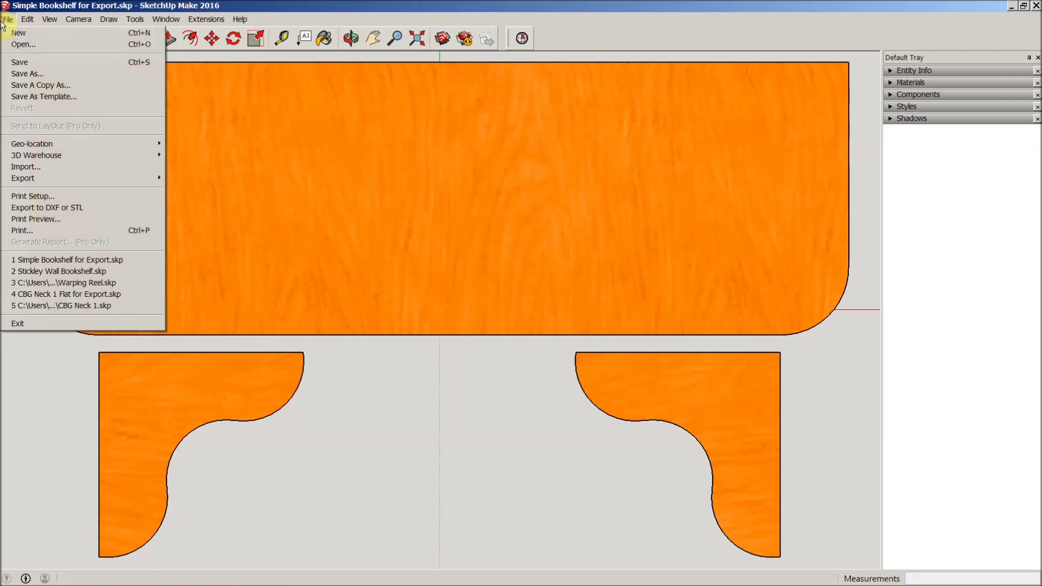
left_click(77, 209)
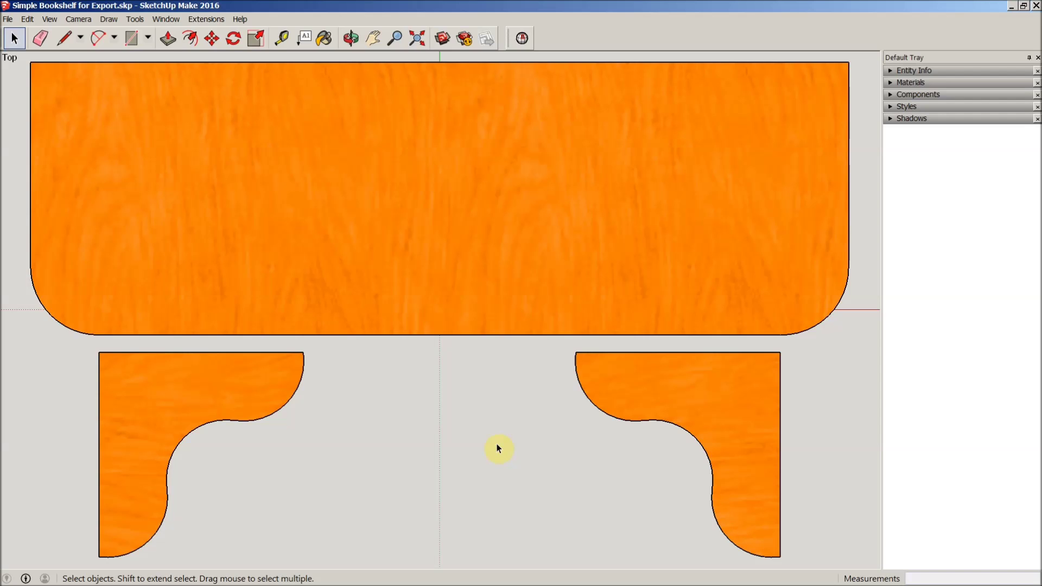
Orbit the model to inspect the parts' thickness and underside, then return to Top view
key("o")
left_click_drag(503, 440, 502, 275)
key("space")
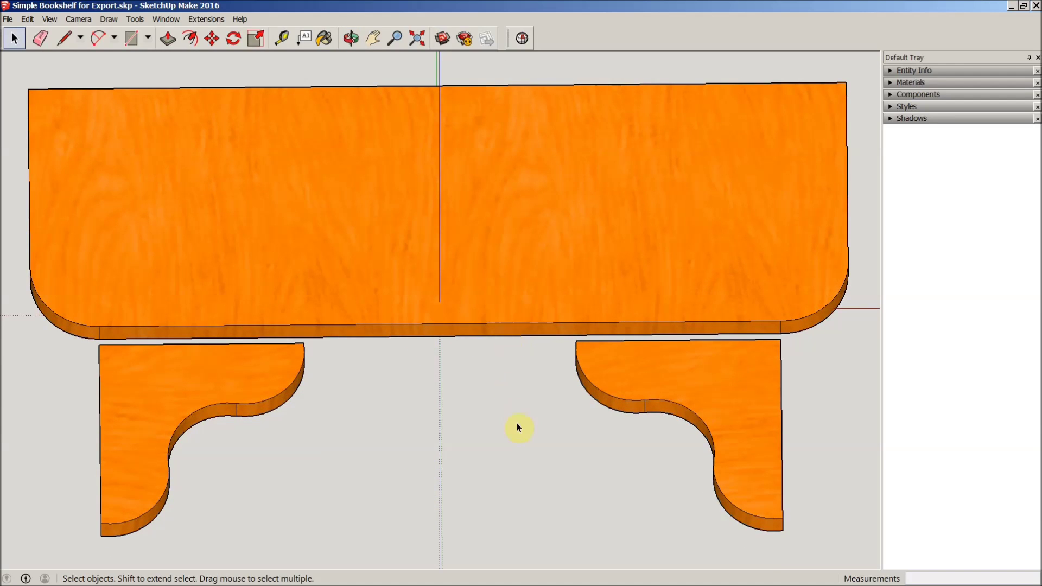
key("o")
left_click_drag(521, 268, 447, 341)
key("space")
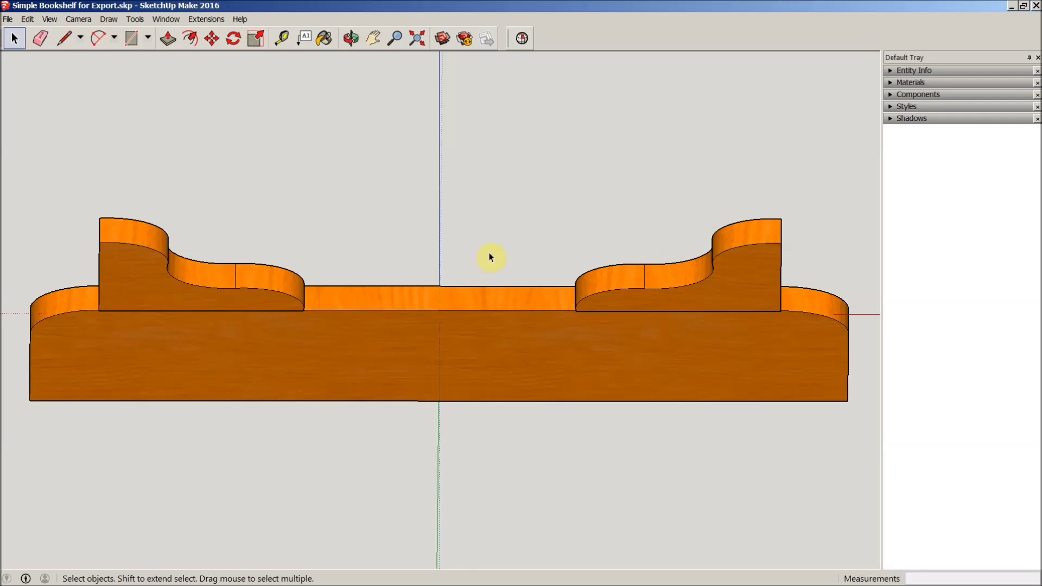
middle_click_drag(491, 258, 491, 459)
middle_click_drag(511, 195, 516, 291)
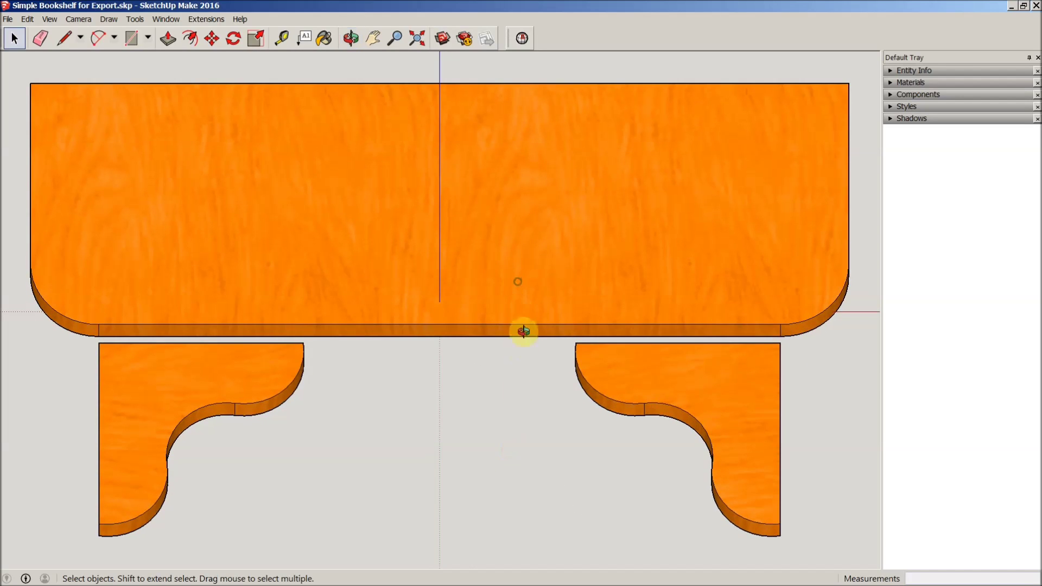
middle_click_drag(523, 331, 510, 369)
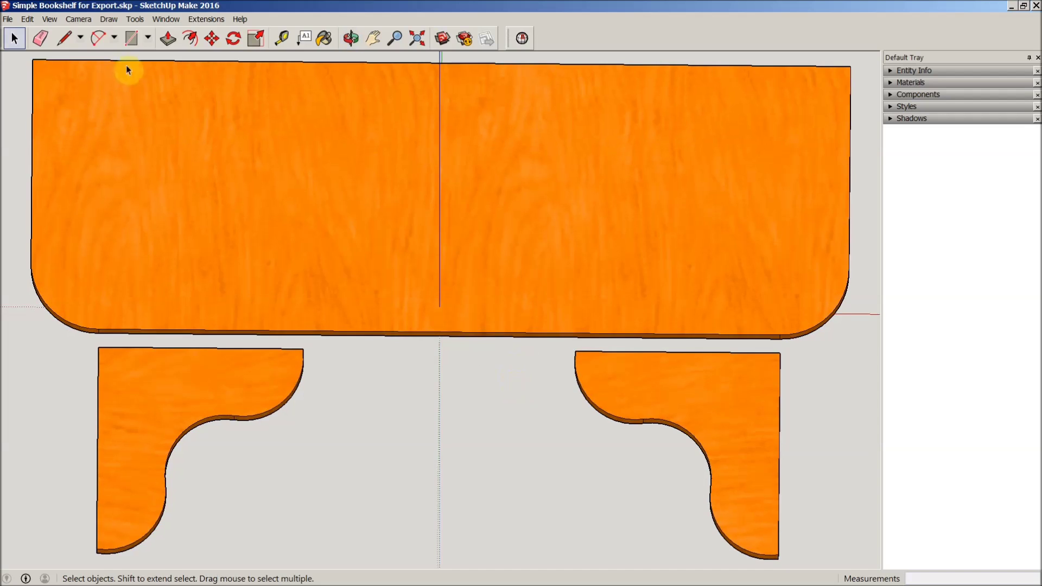
left_click(80, 21)
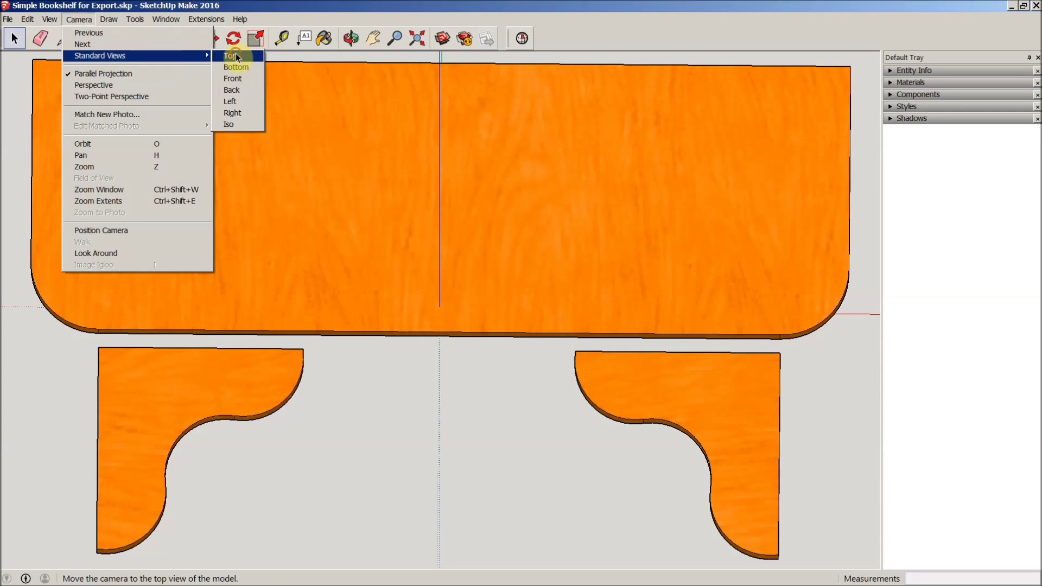
left_click(237, 57)
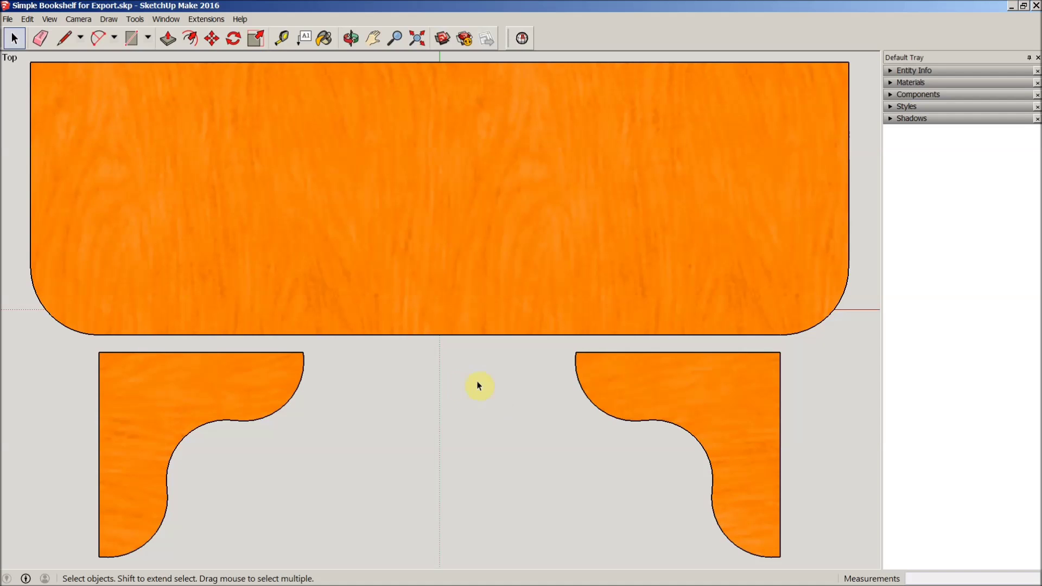
Export the entire model to DXF in inches as polylines
left_click(8, 19)
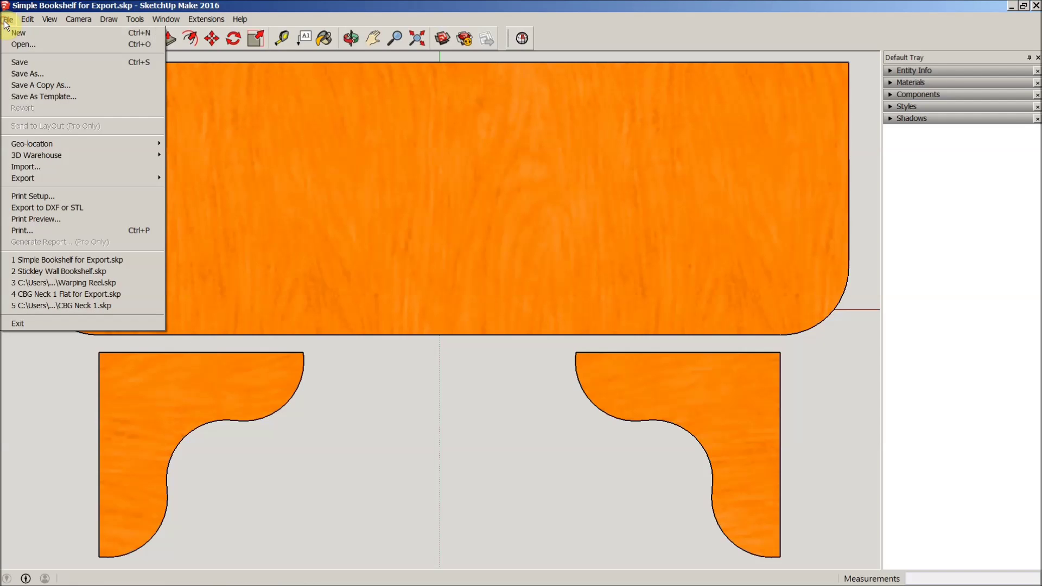
left_click(82, 207)
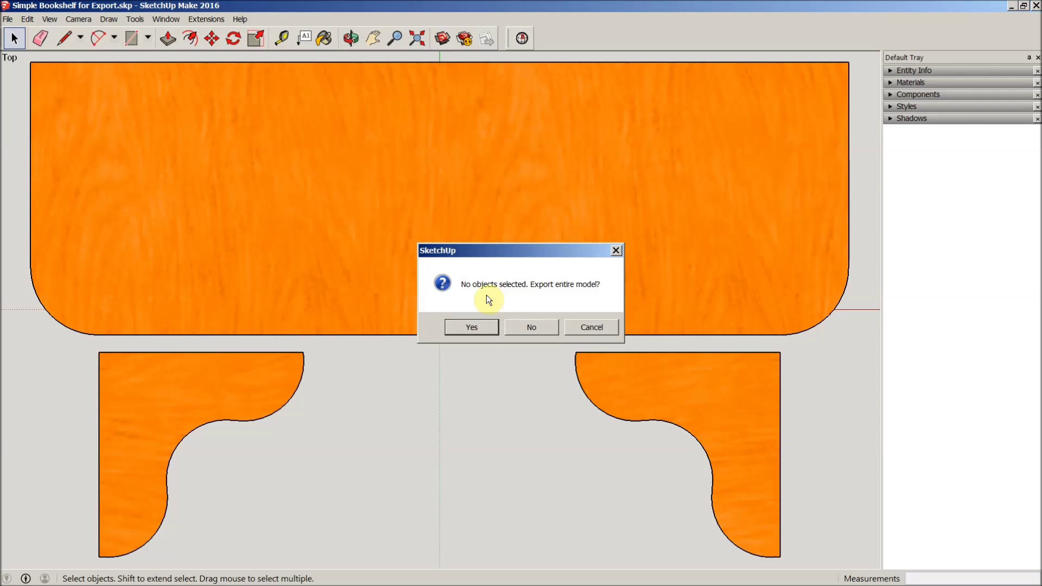
left_click(481, 327)
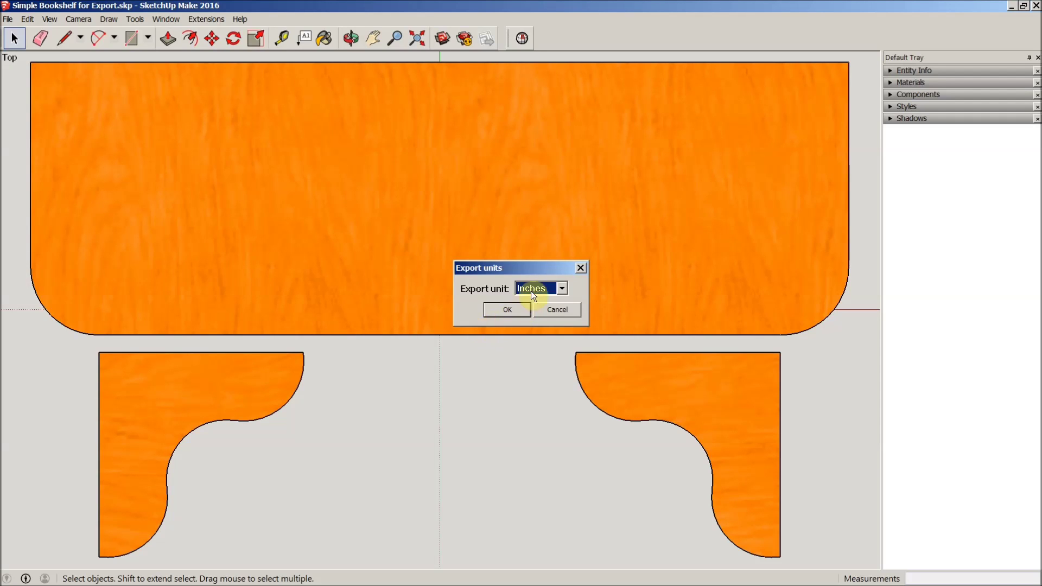
left_click(507, 310)
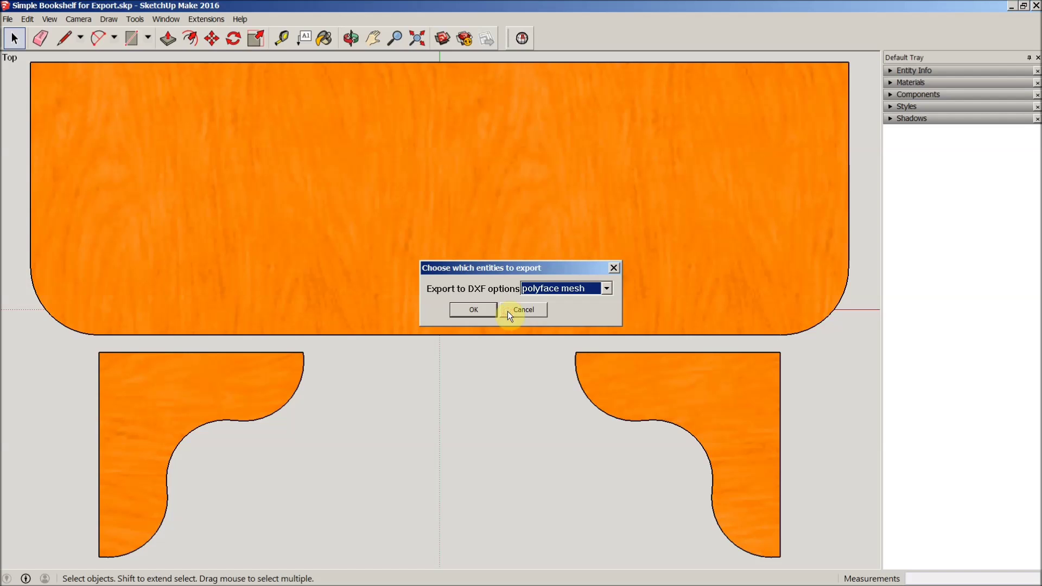
left_click(607, 288)
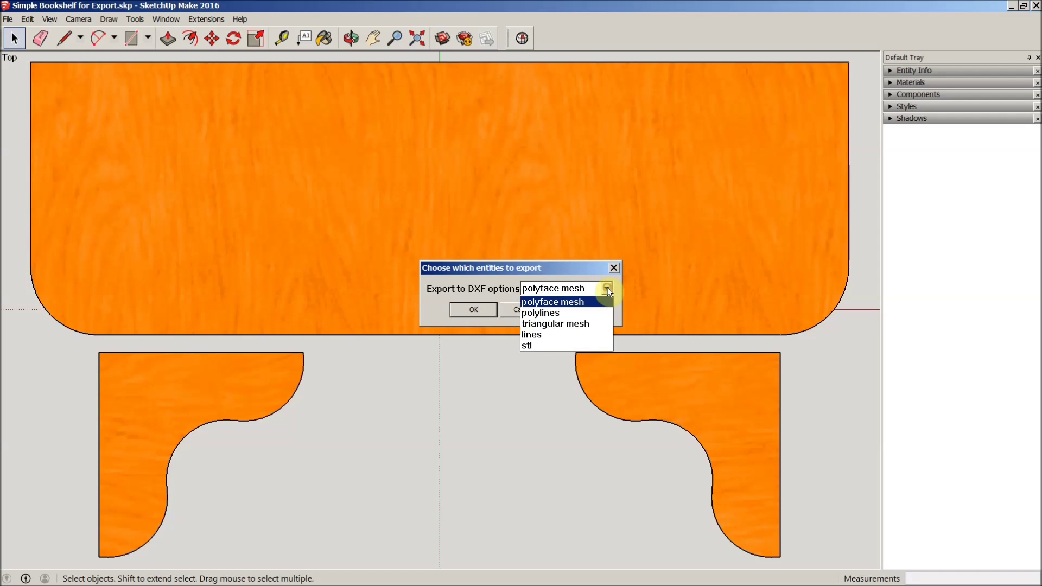
left_click(551, 313)
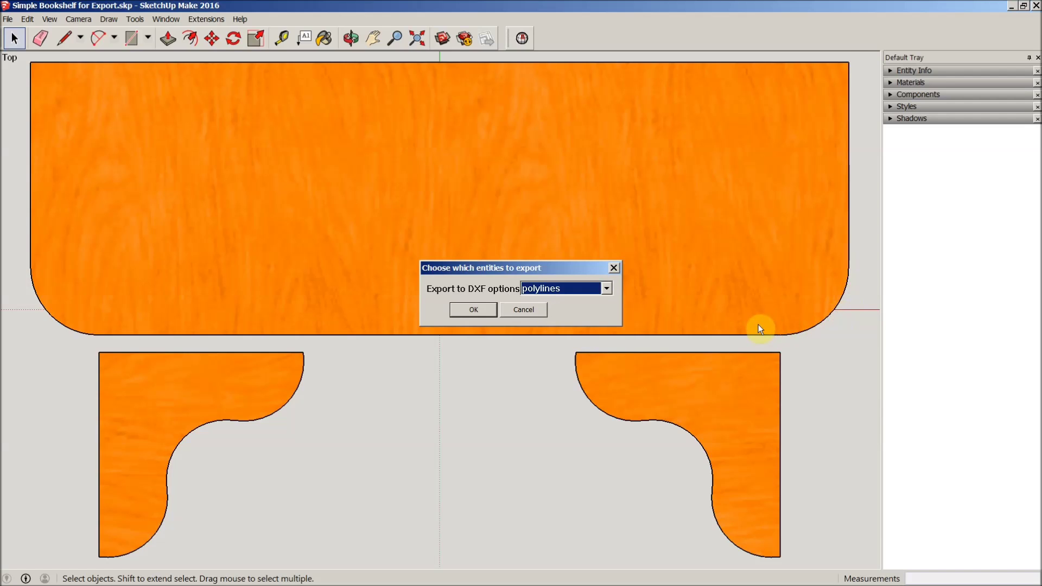
left_click(474, 309)
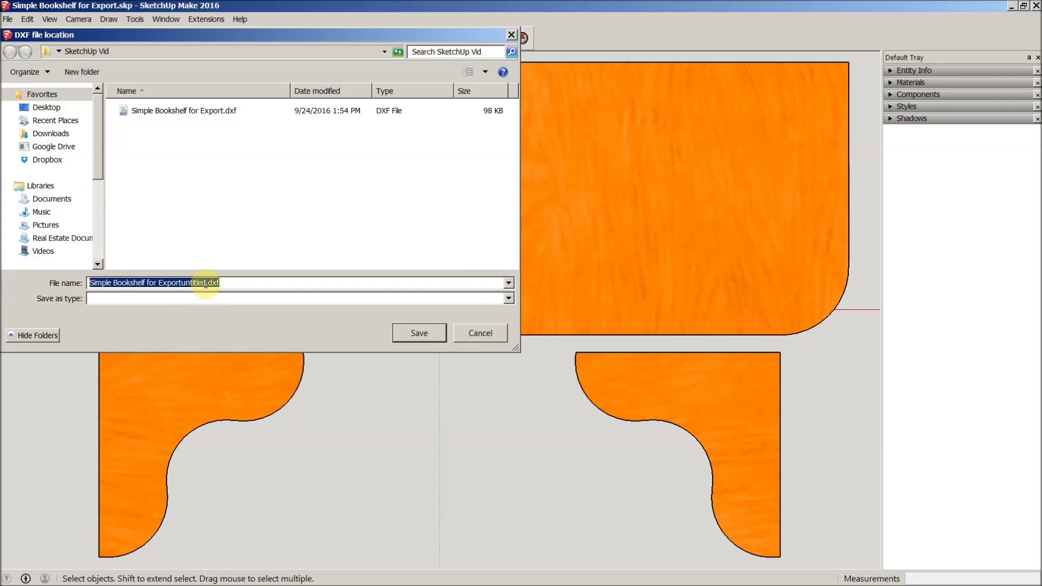
Save the DXF export as 'Bookshelf' and dismiss the export summary
left_click_drag(206, 283, 77, 283)
type("Book")
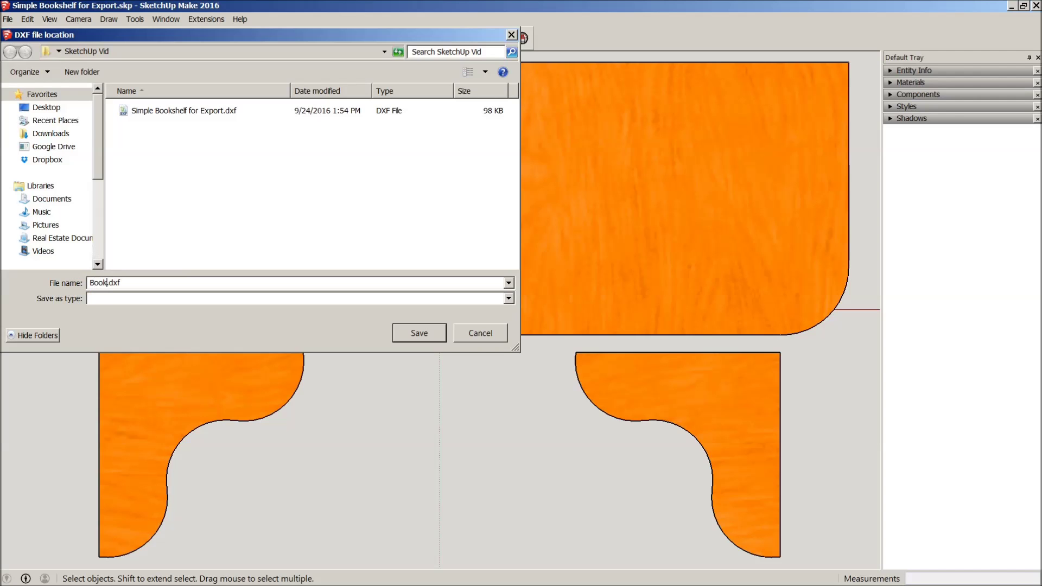
type("shelf")
key("Return")
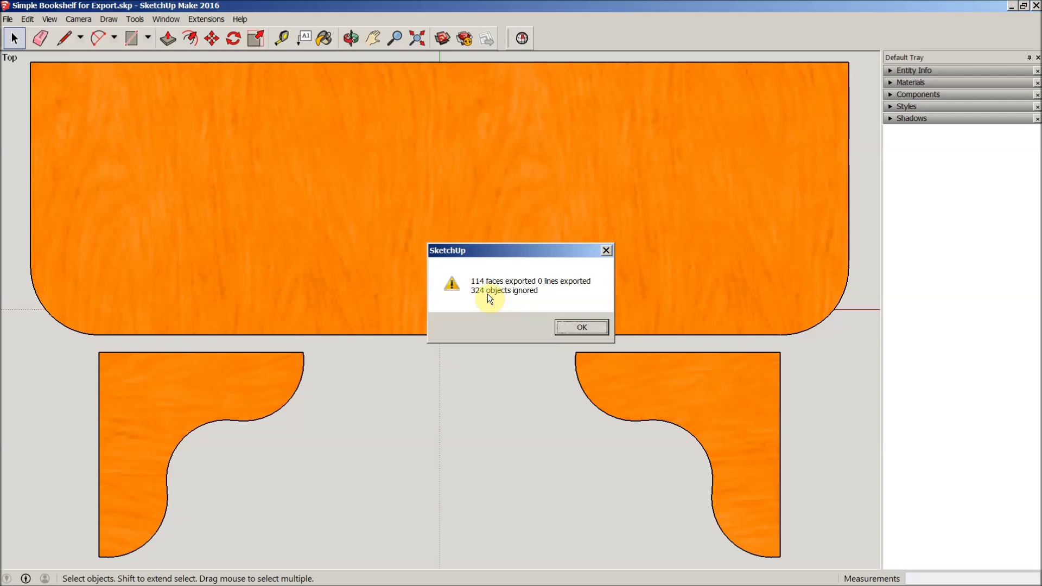
left_click(581, 327)
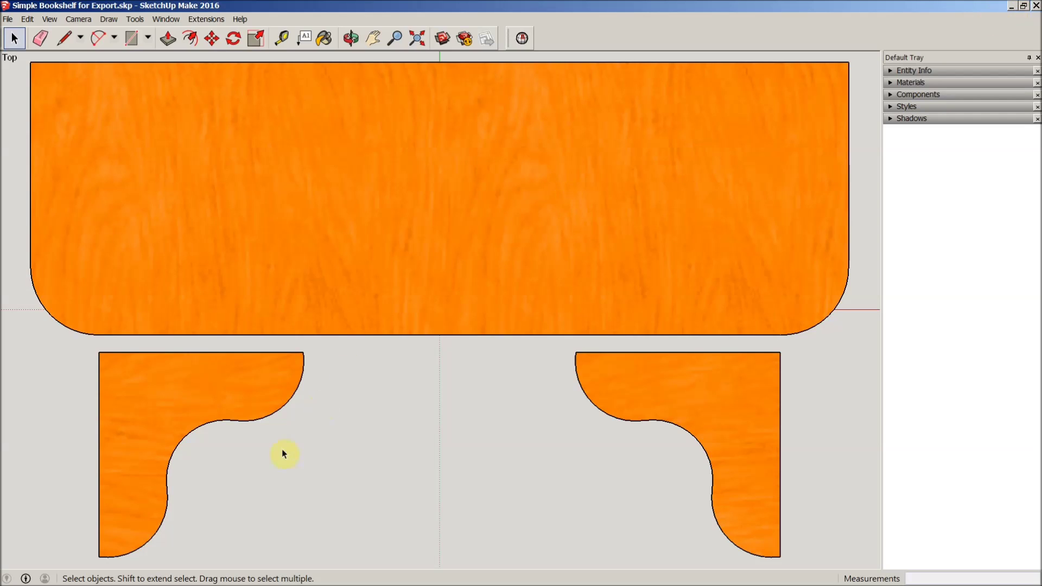
Filter the Open dialog to ASCII/Binary Drawing (*.dxf) and open Bookshelf.dxf
mouse_move(48, 581)
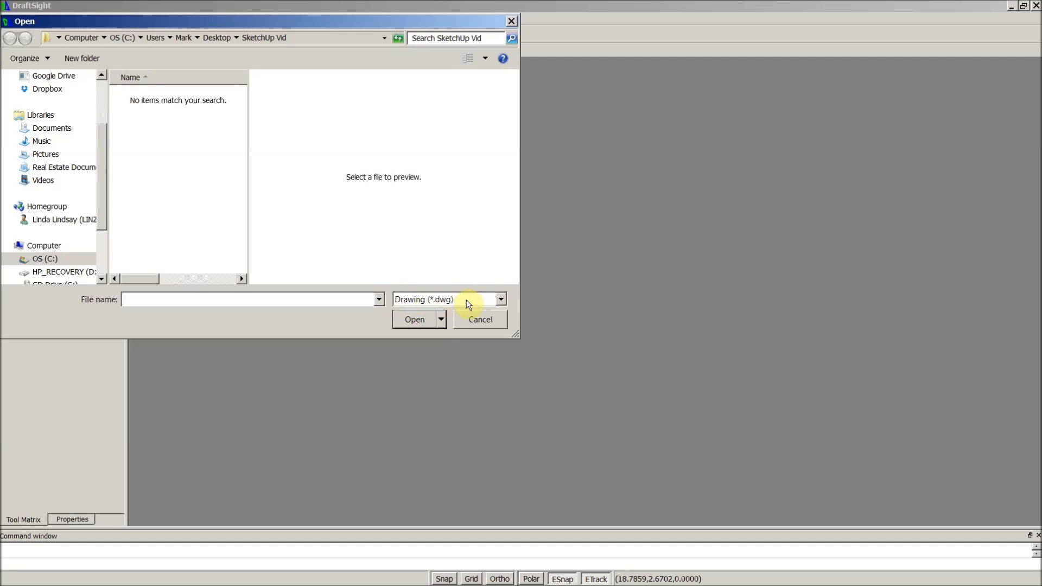
left_click(501, 300)
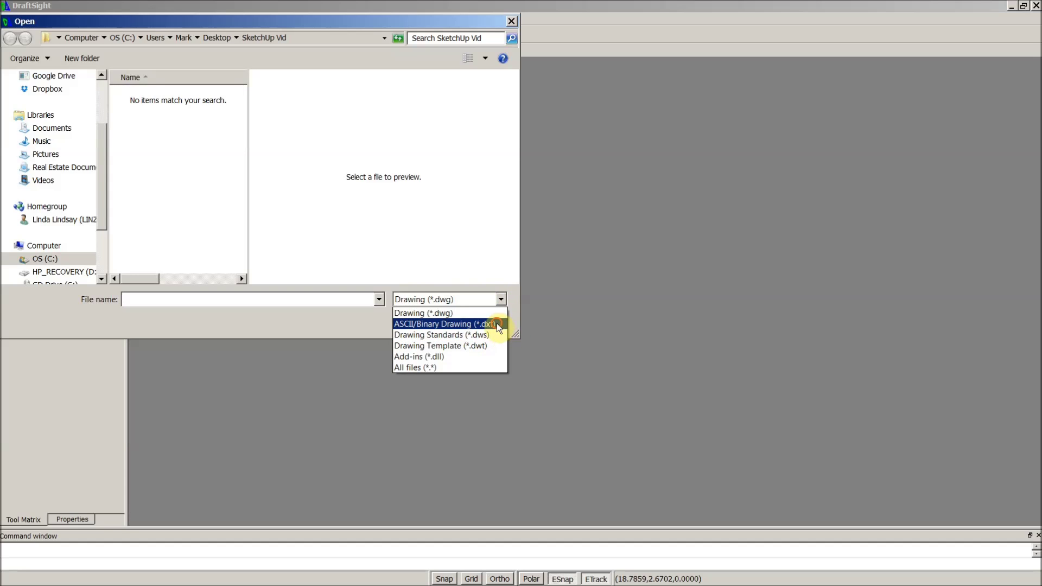
left_click(497, 325)
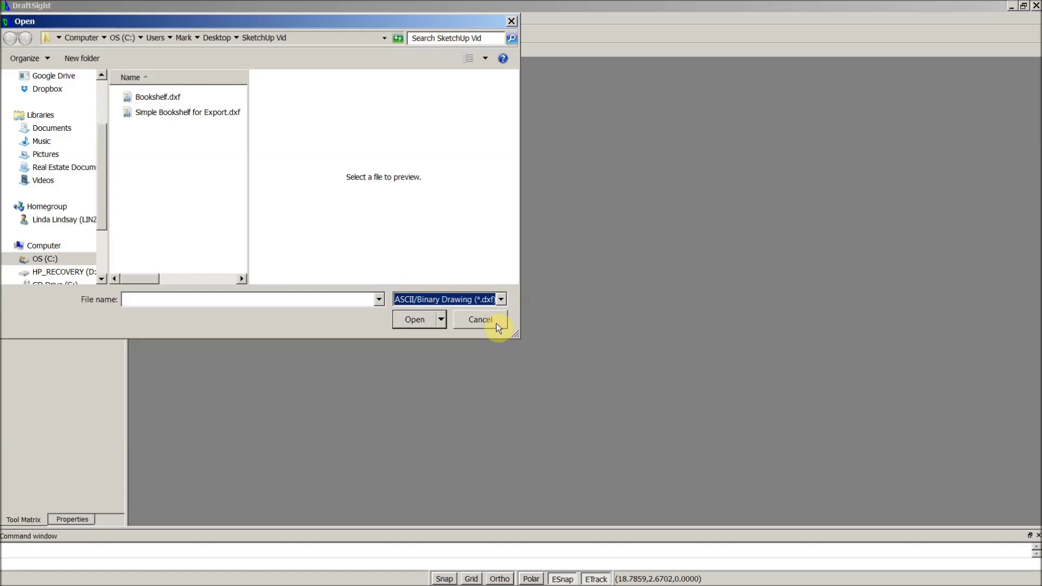
double_click(156, 99)
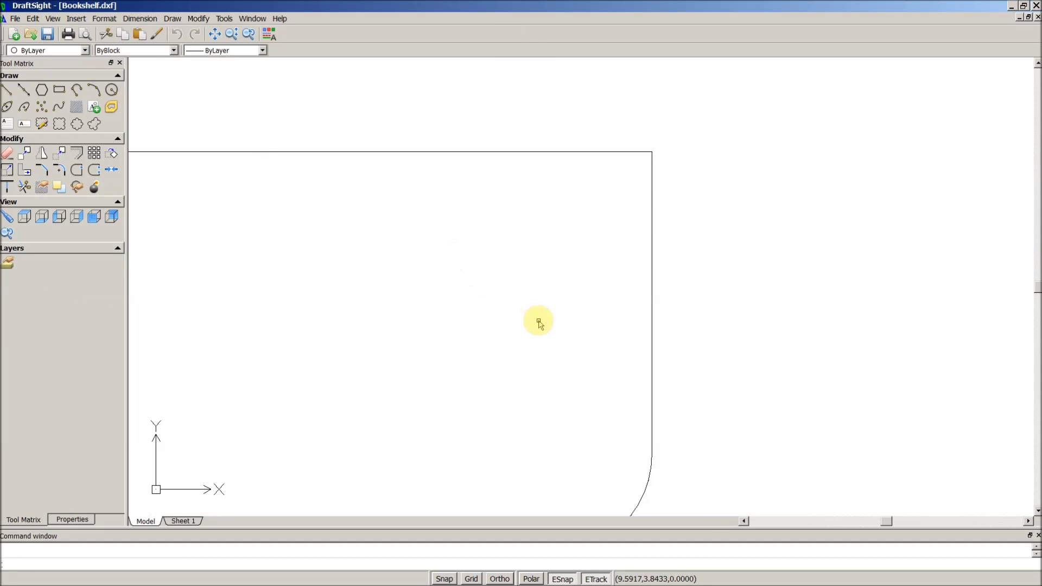
scroll(782, 321, "down", 5)
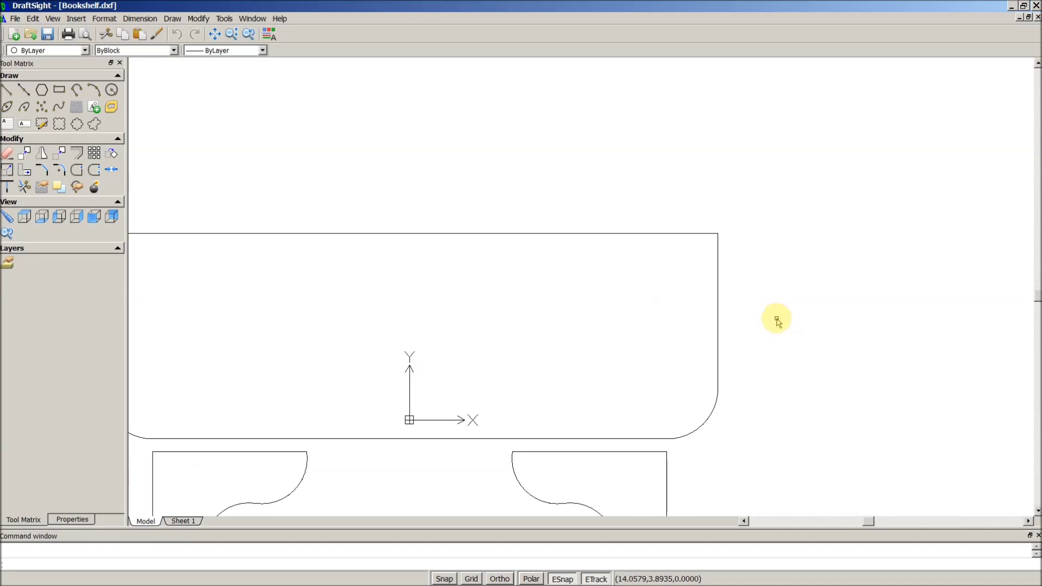
Use Constrained Orbit to roll the drawing into an angled 3-D view showing part thickness
scroll(669, 456, "up", 3)
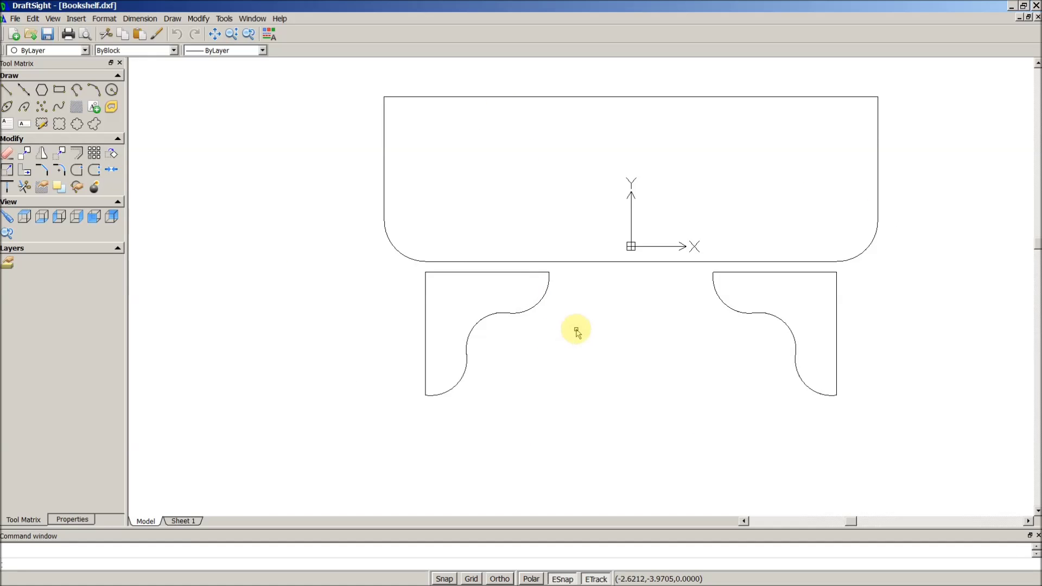
left_click(53, 21)
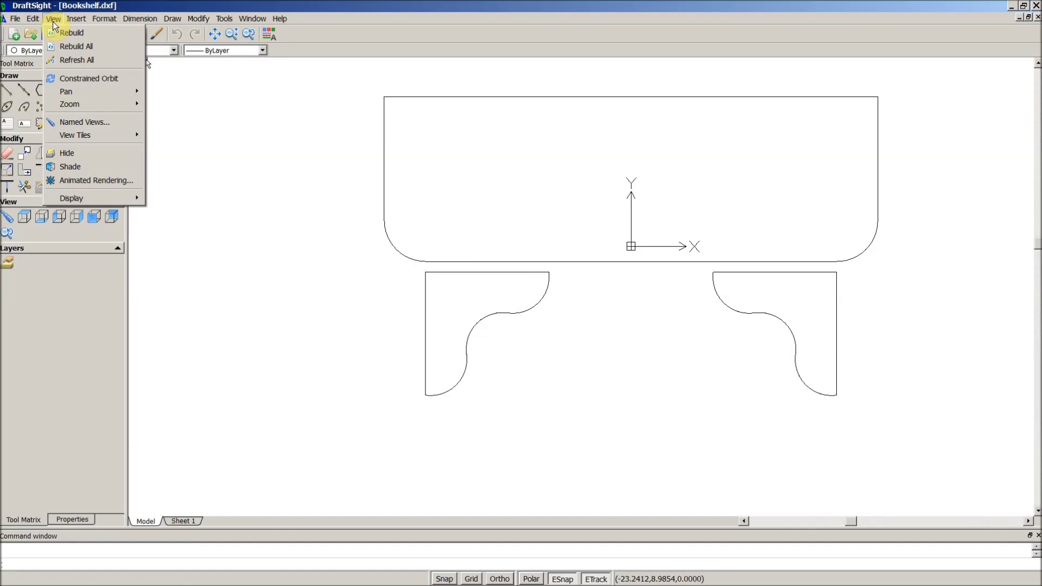
left_click(96, 79)
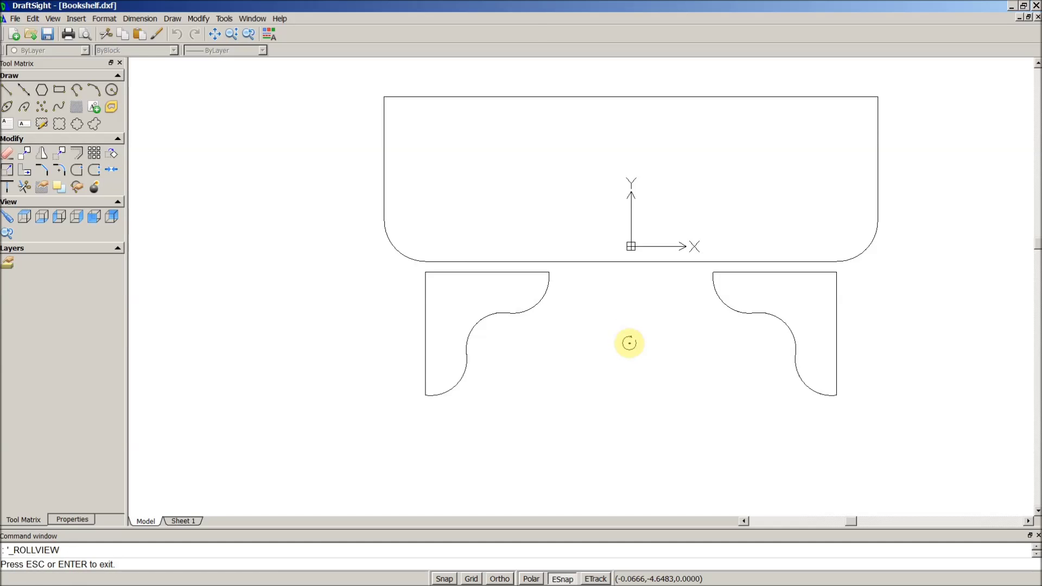
left_click_drag(629, 343, 629, 257)
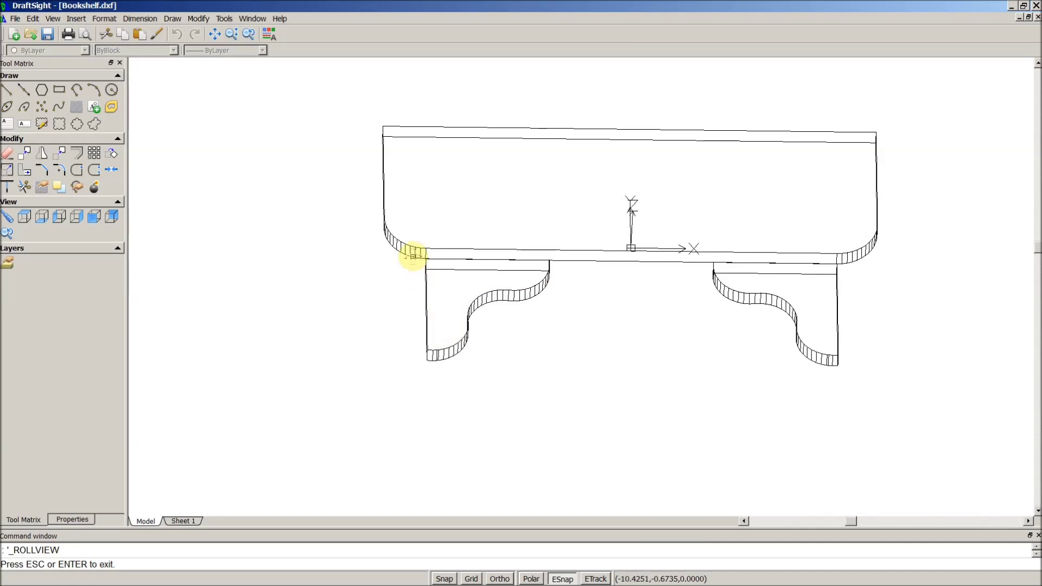
left_click_drag(462, 361, 567, 376)
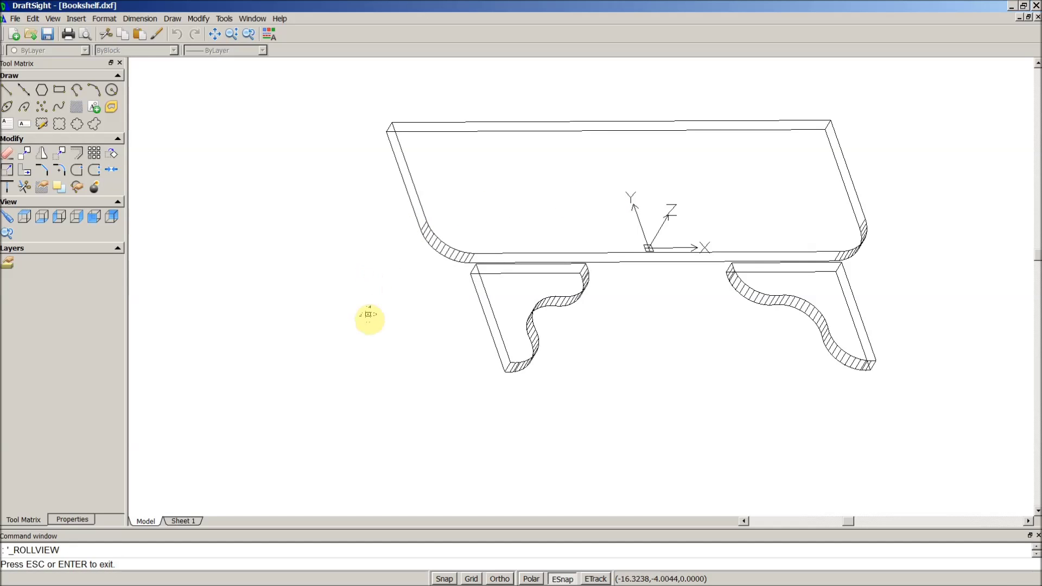
key("Escape")
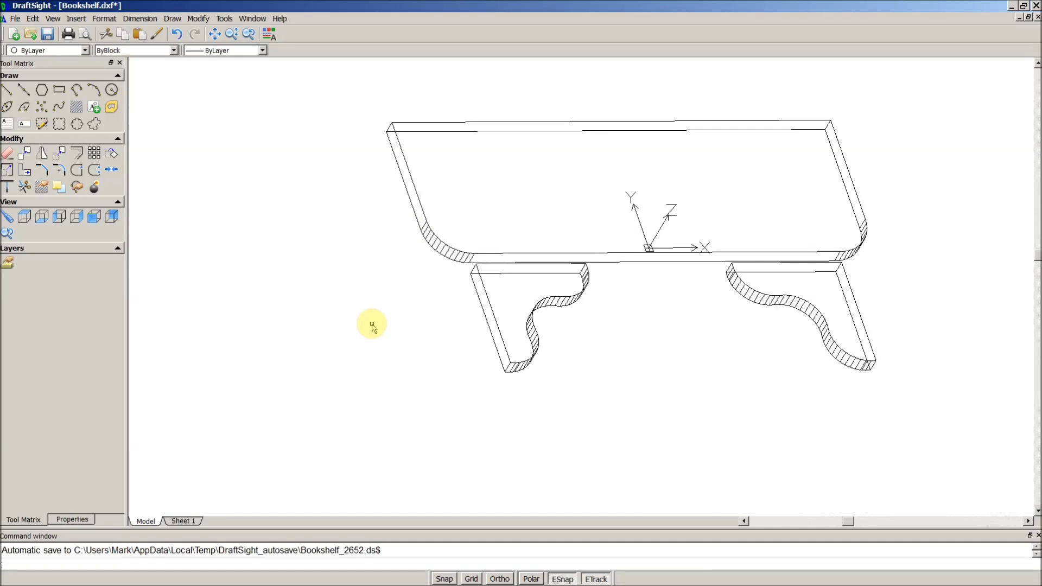
Delete the shelf top's extra left edge, back outline and top back edge
left_click(416, 217)
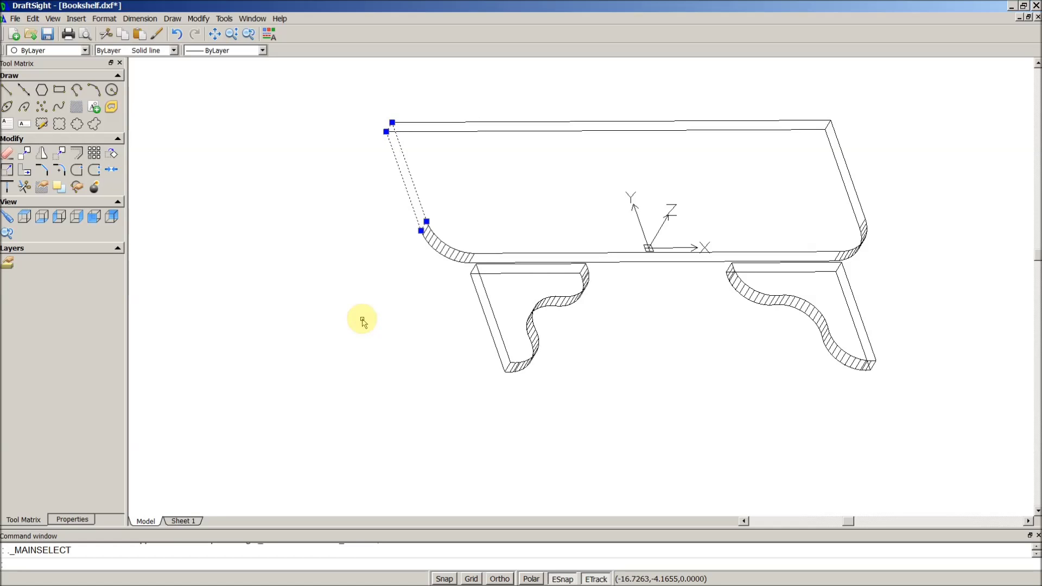
key("Escape")
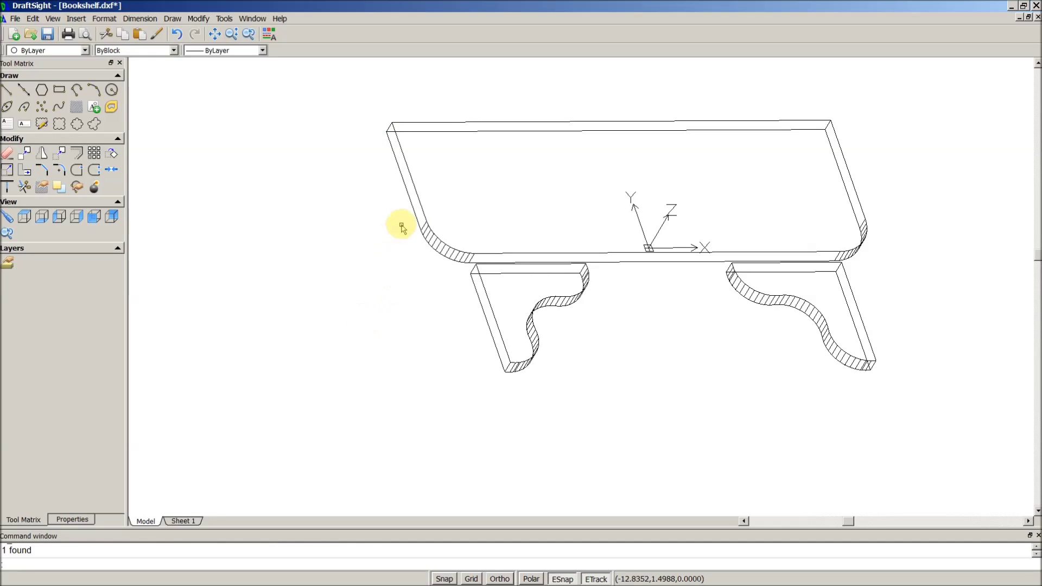
left_click(415, 216)
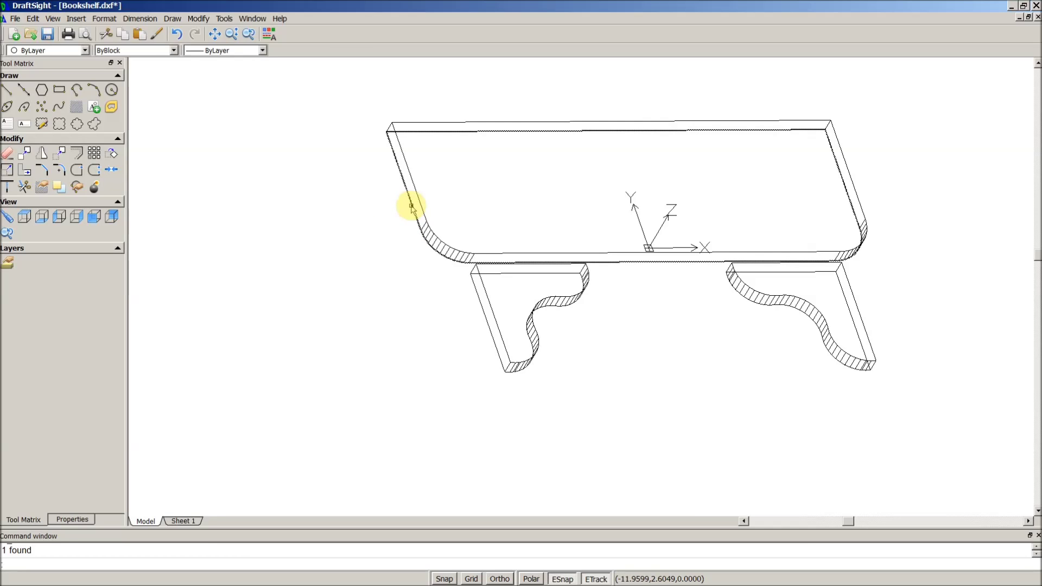
left_click(411, 206)
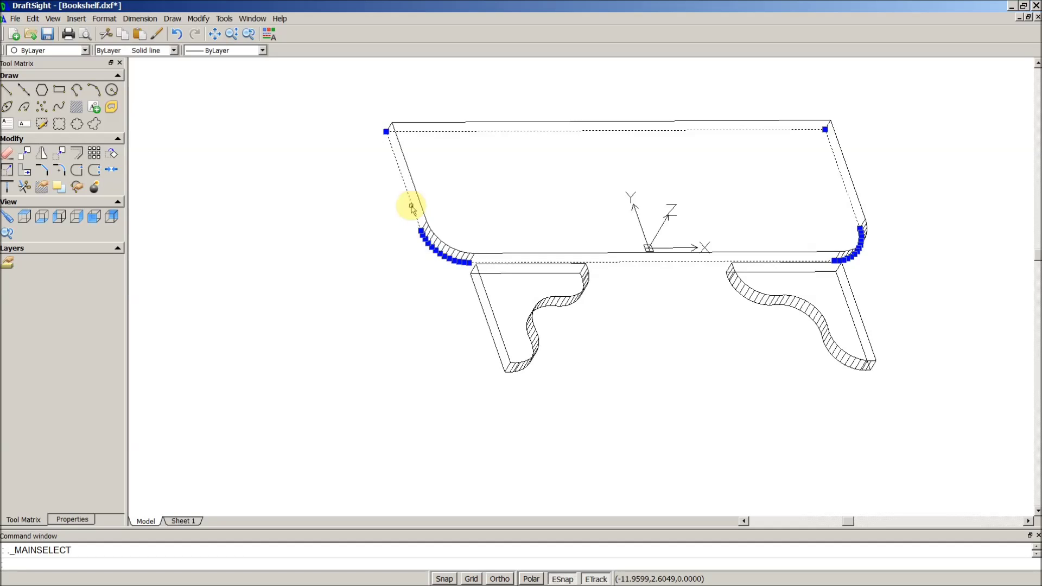
left_click(412, 207, "shift")
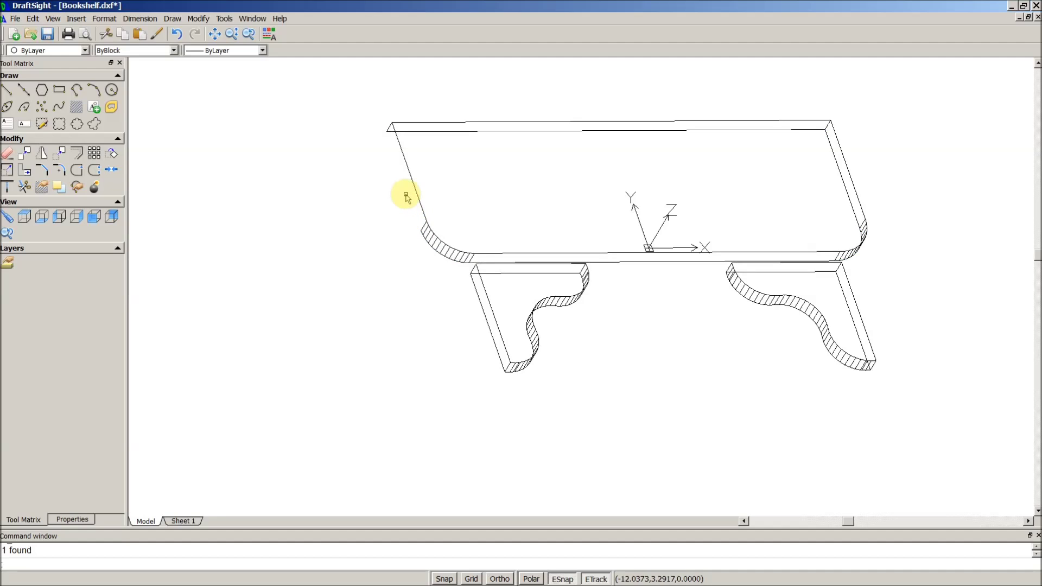
left_click(385, 133)
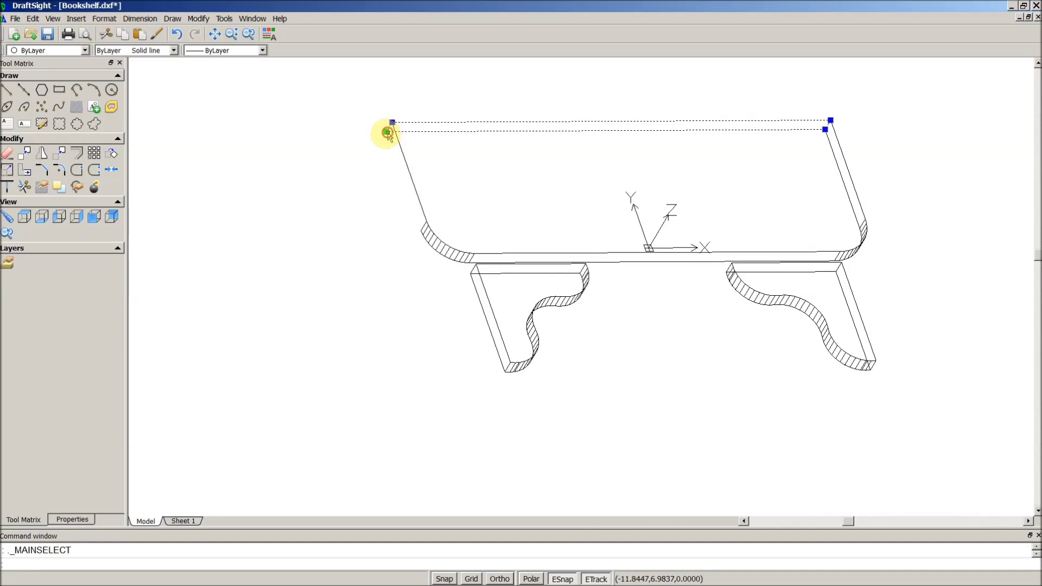
left_click(363, 206, "shift")
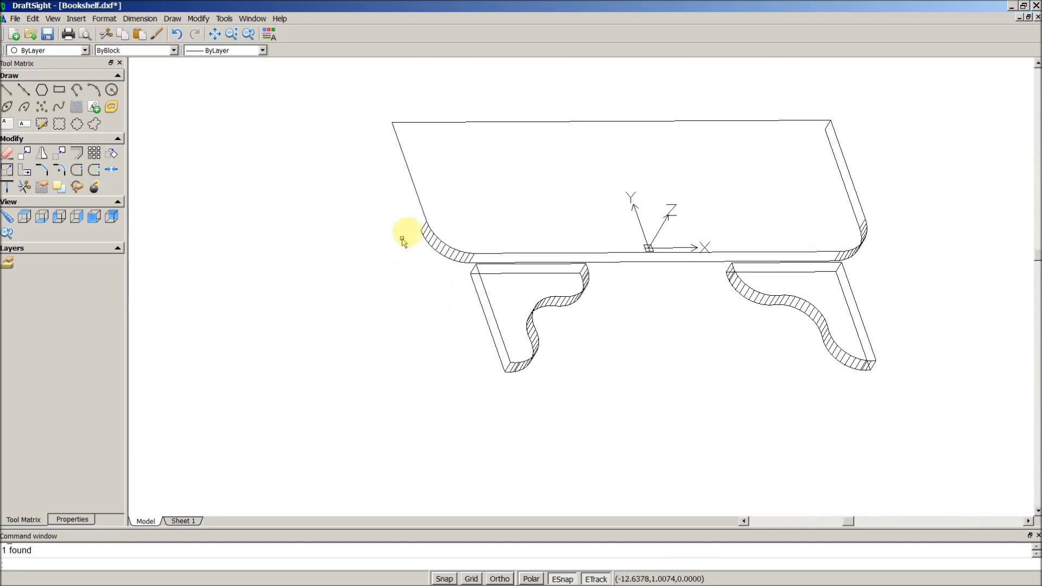
left_click(395, 200)
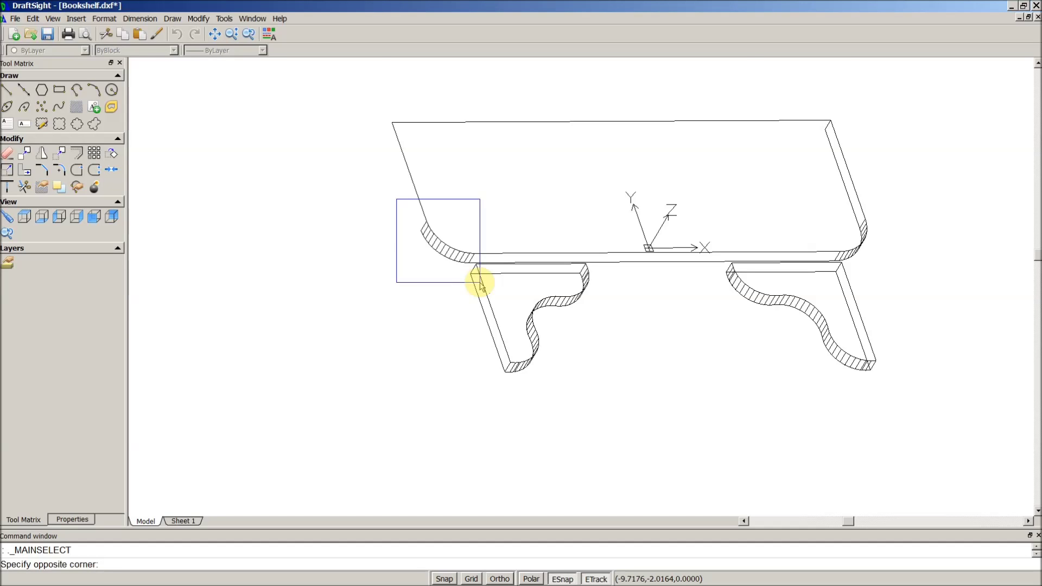
Delete the hatched left fillet edges and the board beneath the tabletop
left_click(479, 282)
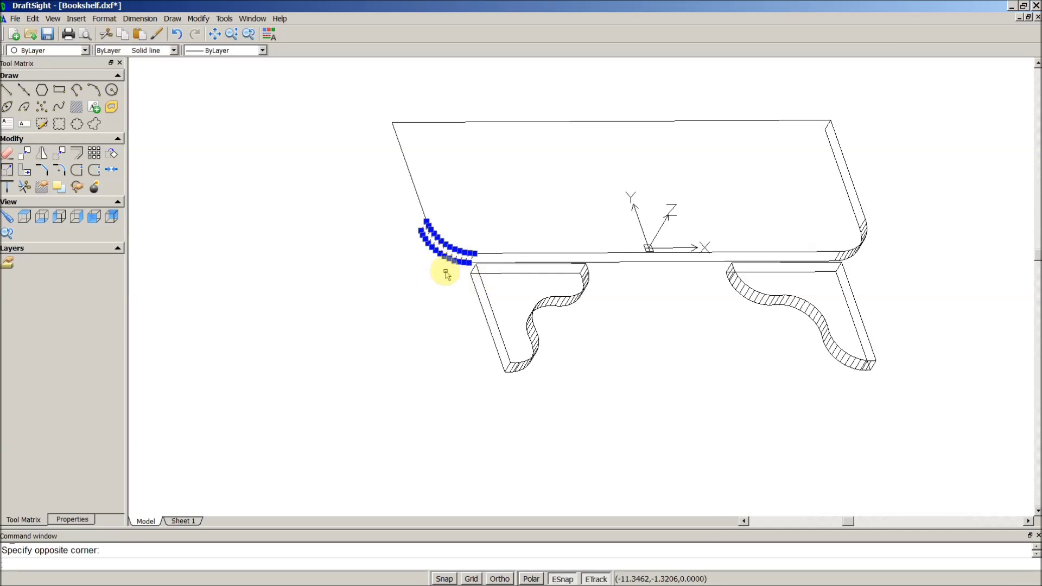
key("Delete")
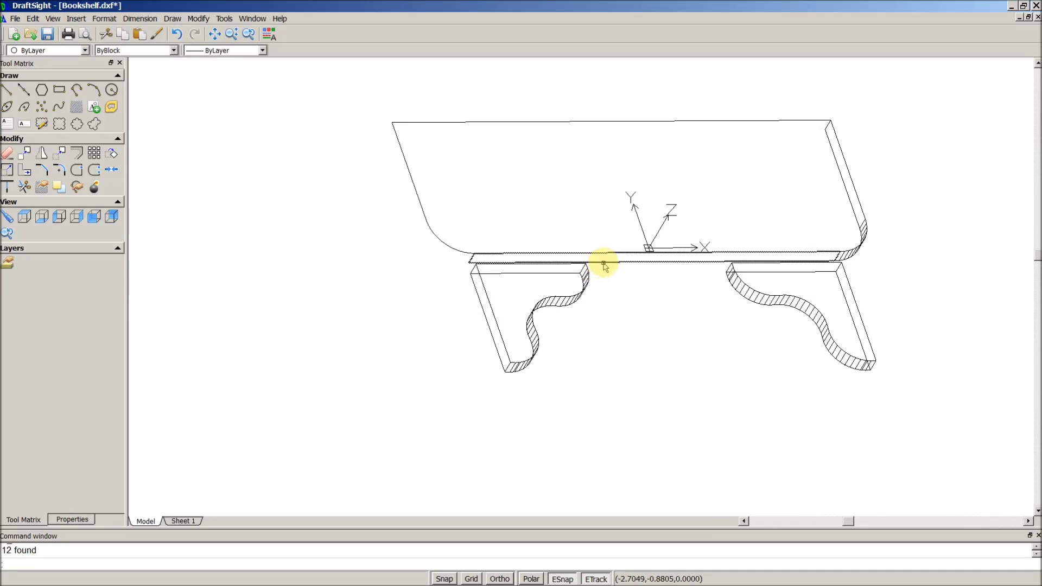
left_click(604, 263)
key("Delete")
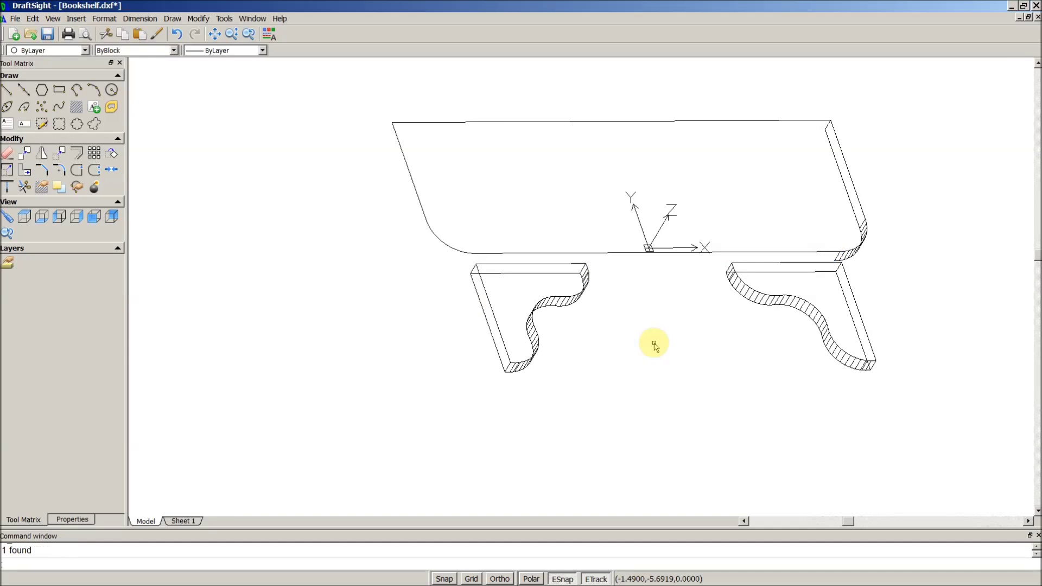
Strip the left bracket's hatched curve edges, back curve outline and top back edge
left_click(458, 262)
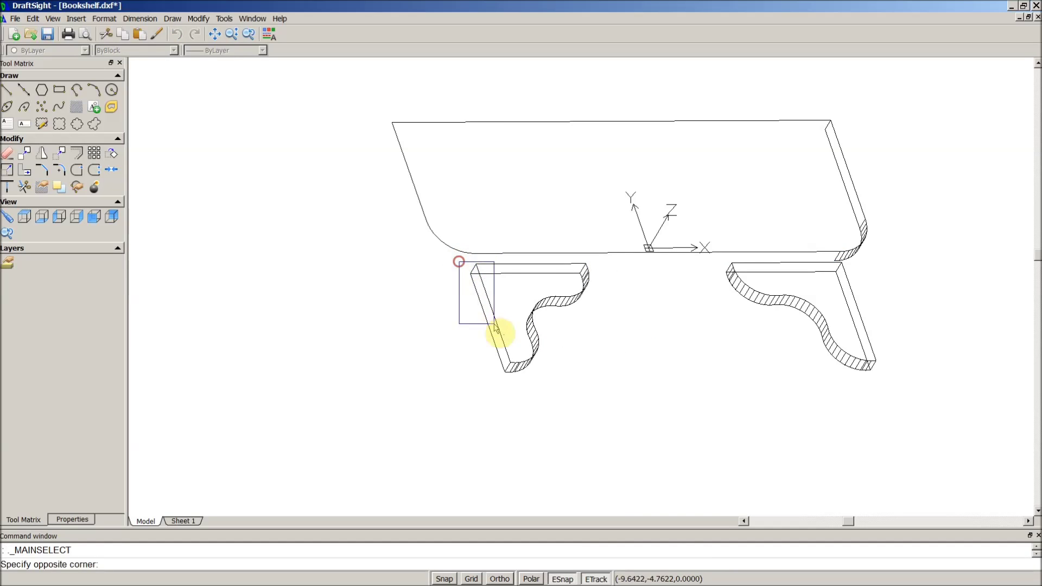
left_click(569, 395)
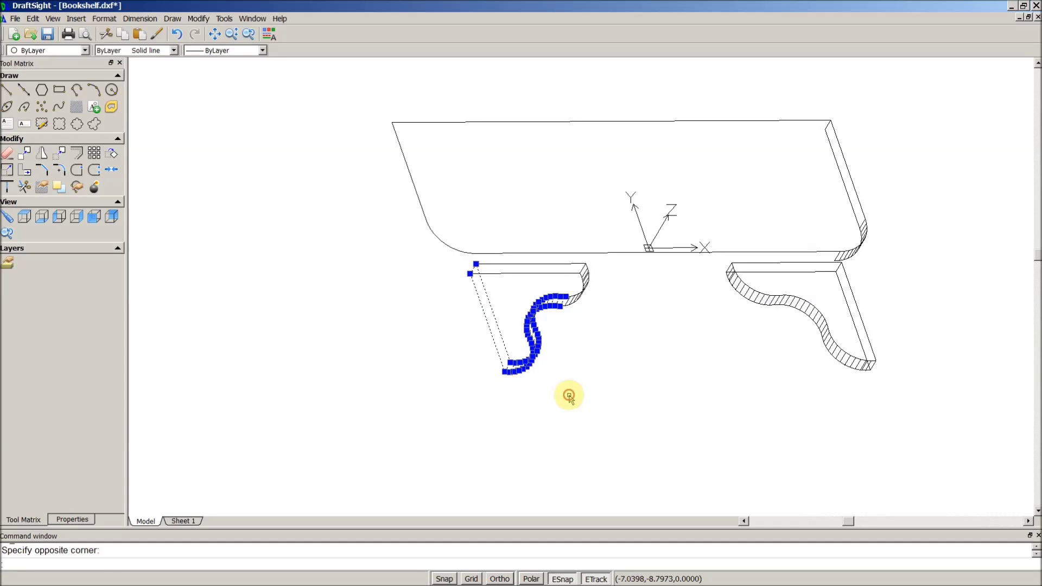
left_click(600, 414)
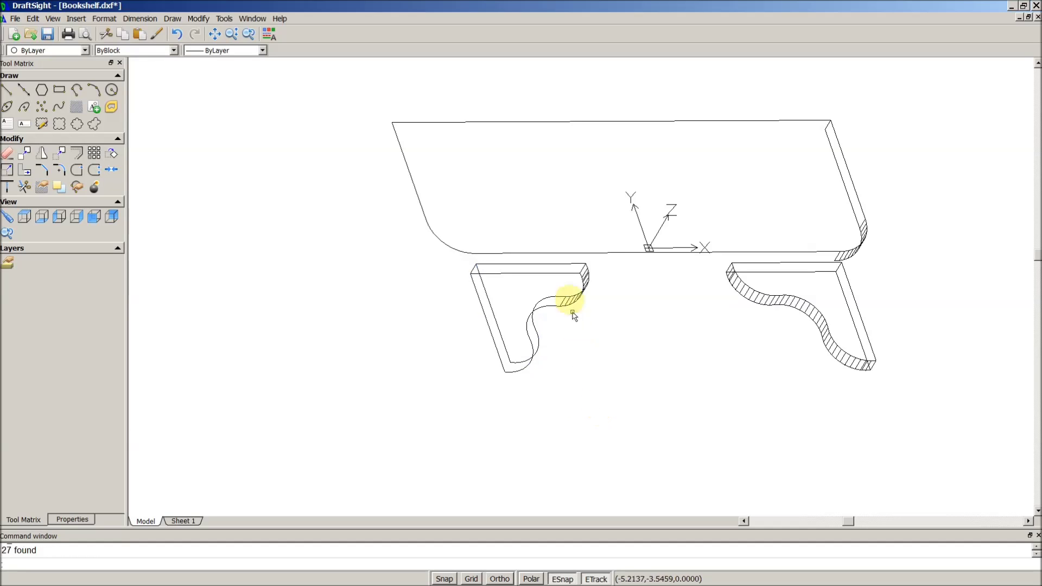
left_click(550, 260)
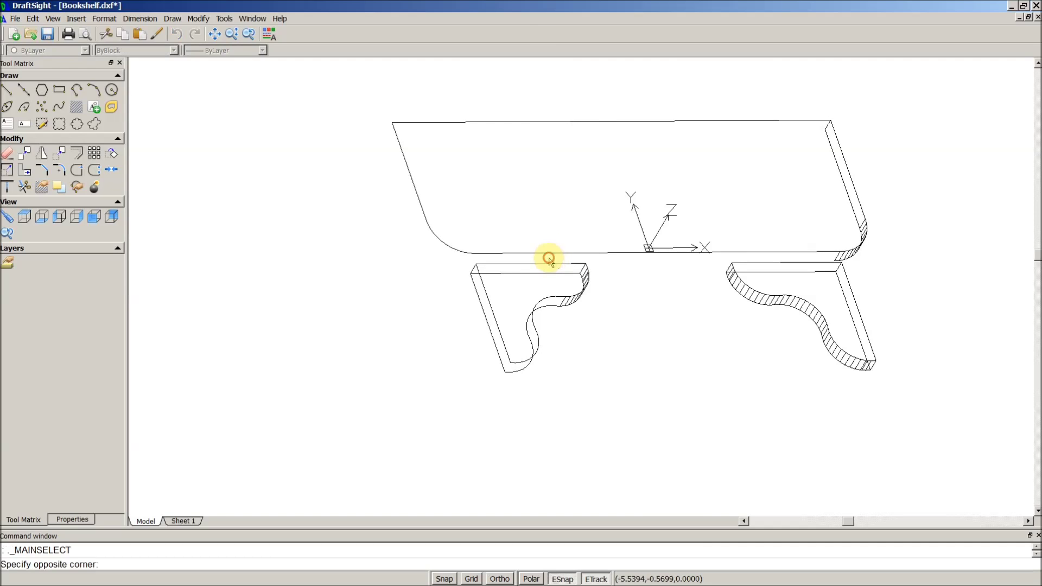
left_click(607, 322)
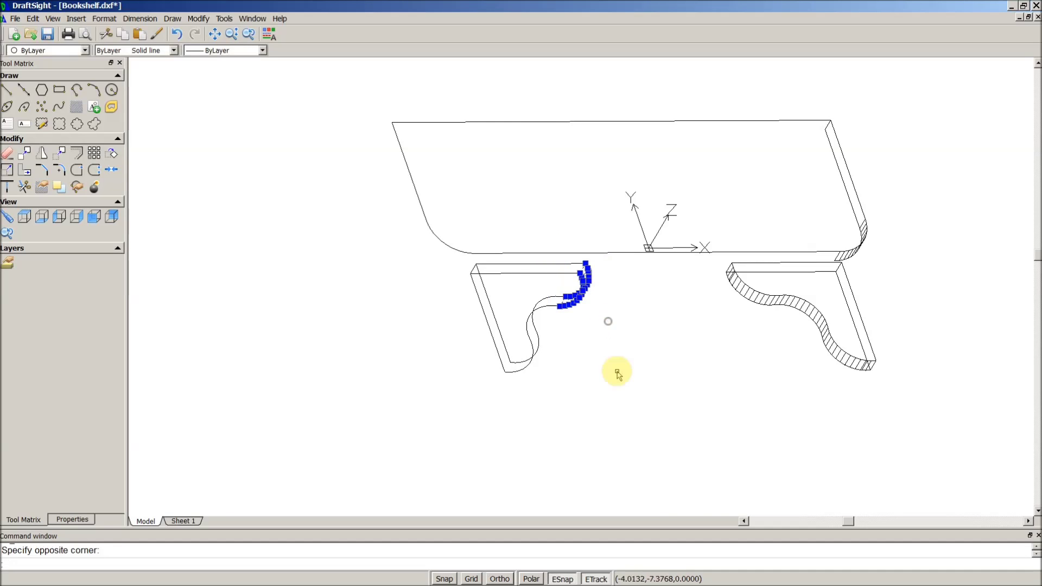
left_click(606, 368)
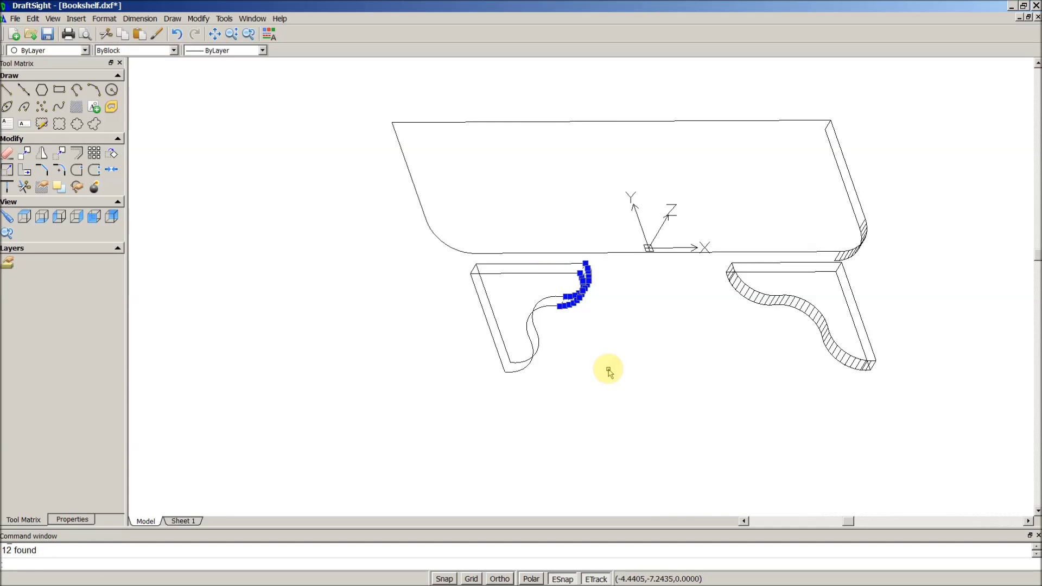
left_click(520, 373)
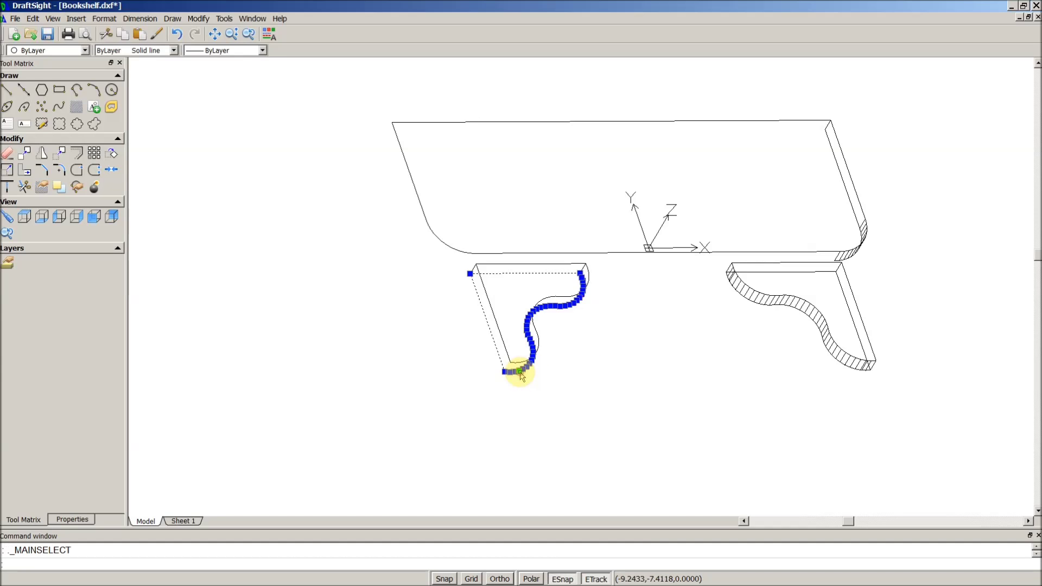
left_click(520, 373, "shift")
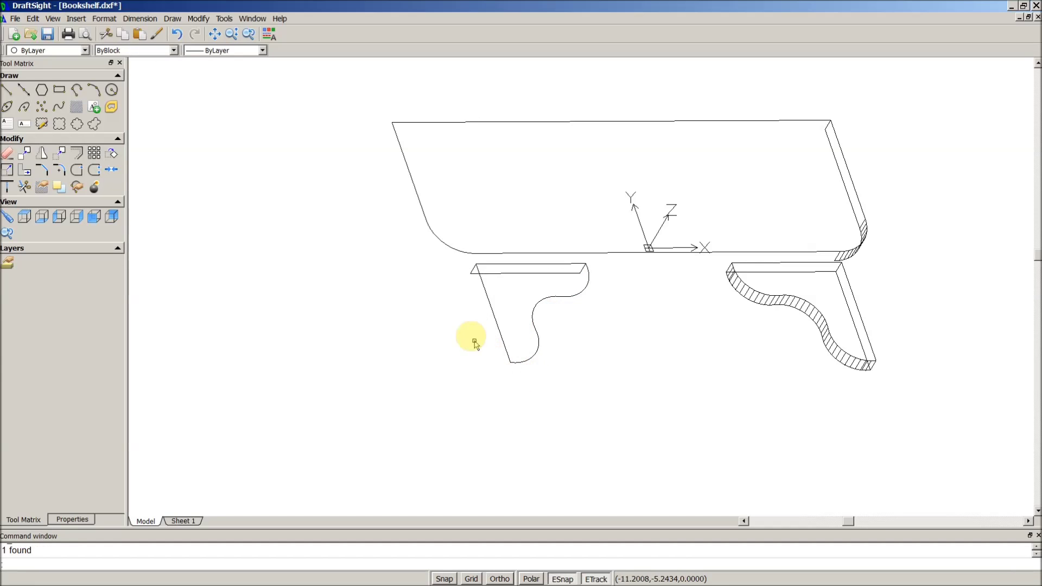
left_click(474, 269)
key("Escape")
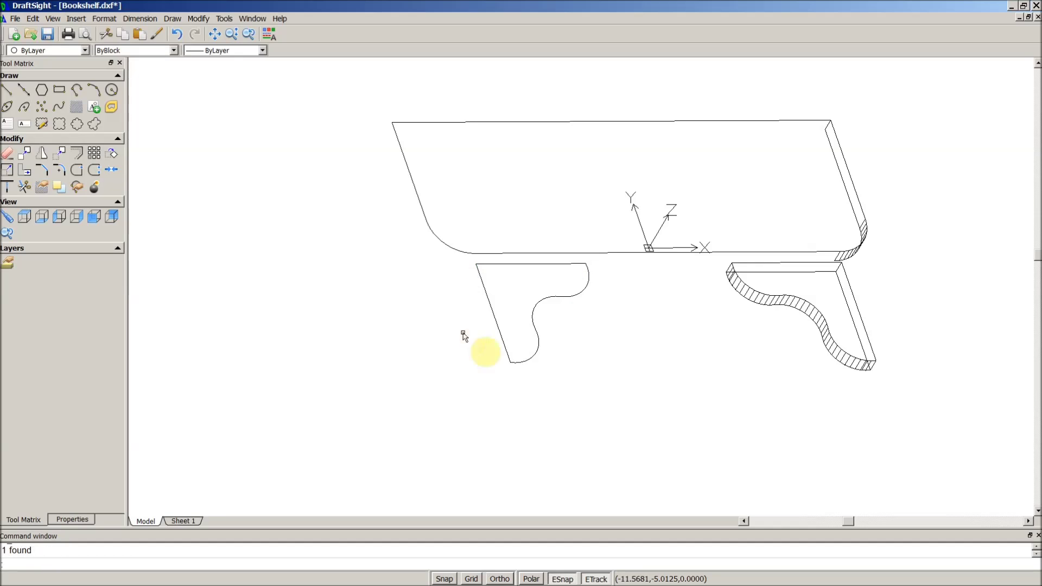
Strip the right bracket's hatch lines, outer curved edge and right edge line
left_click(733, 262)
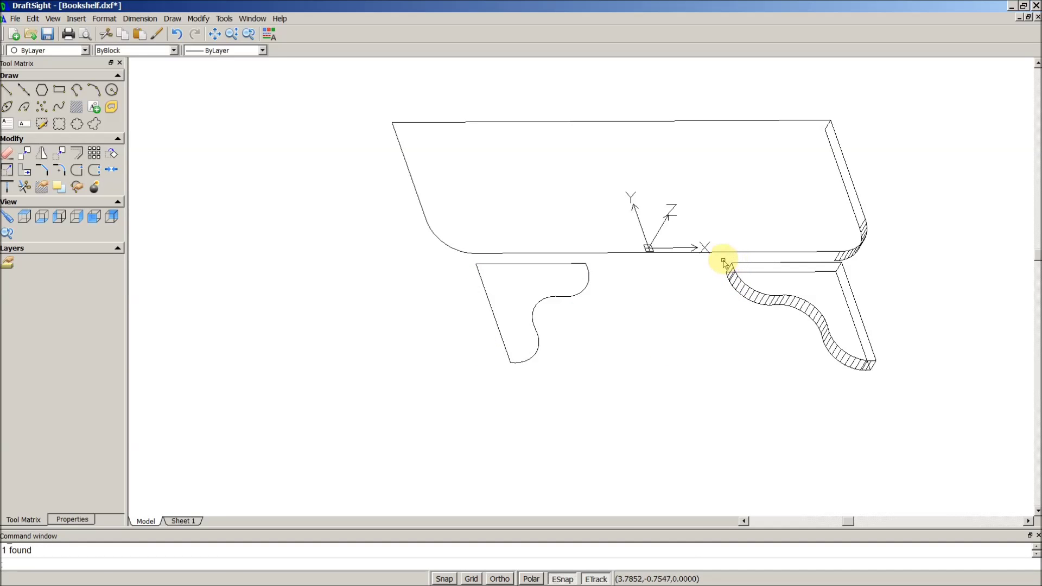
left_click(723, 260)
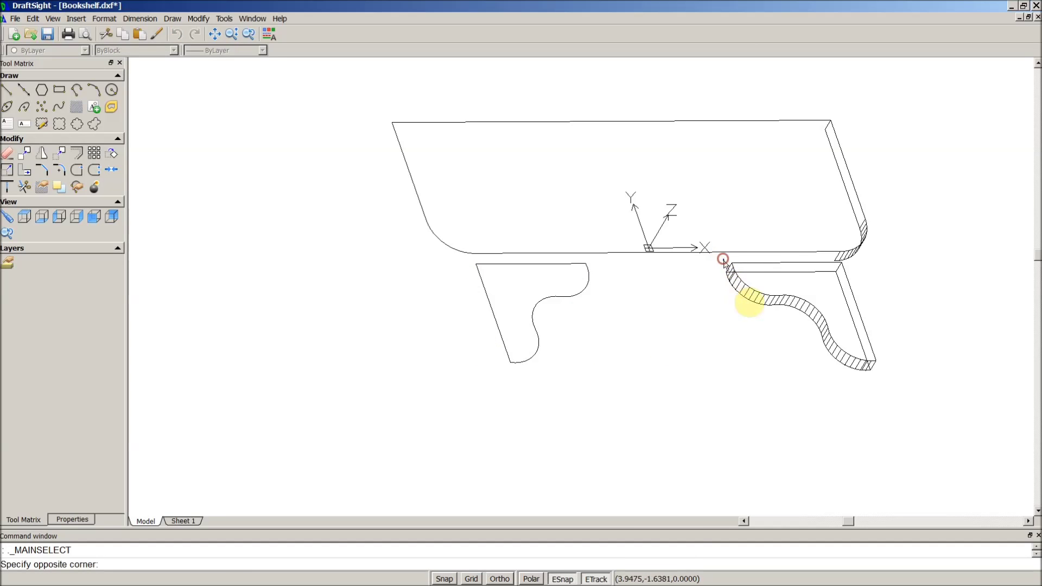
left_click(840, 380)
key("Delete")
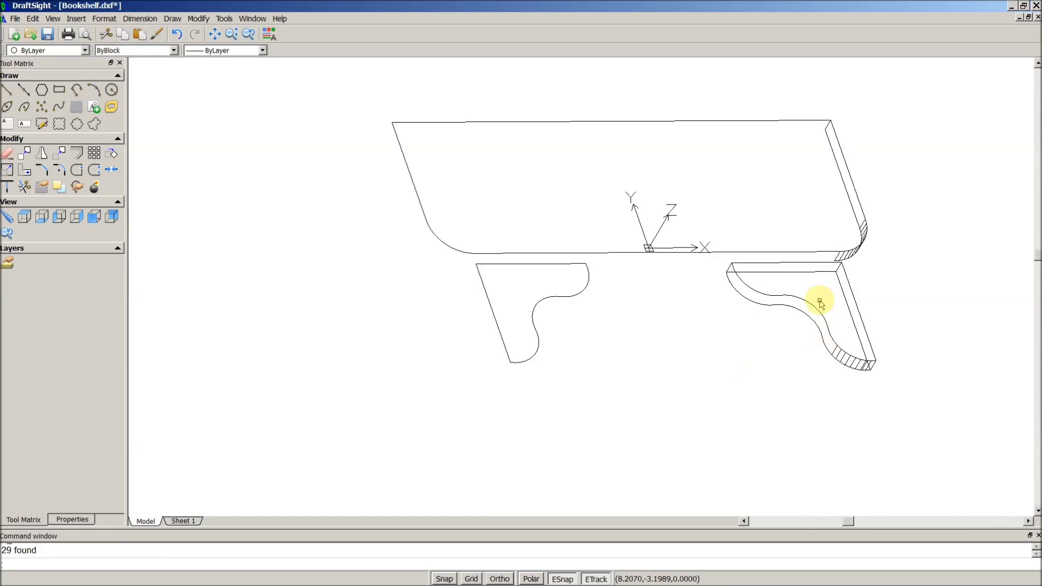
left_click(823, 292)
left_click(899, 404)
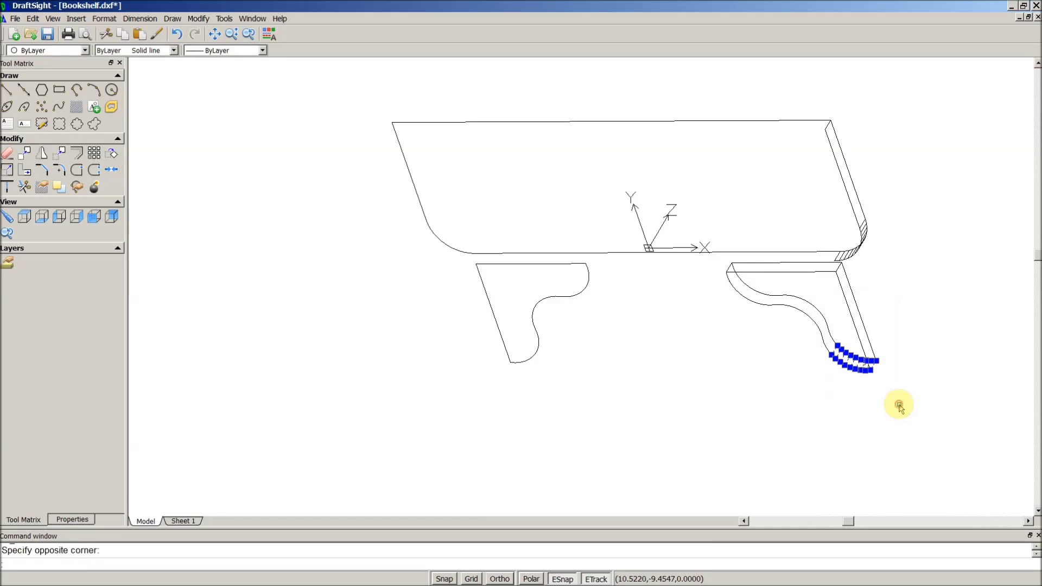
key("Delete")
left_click(864, 371)
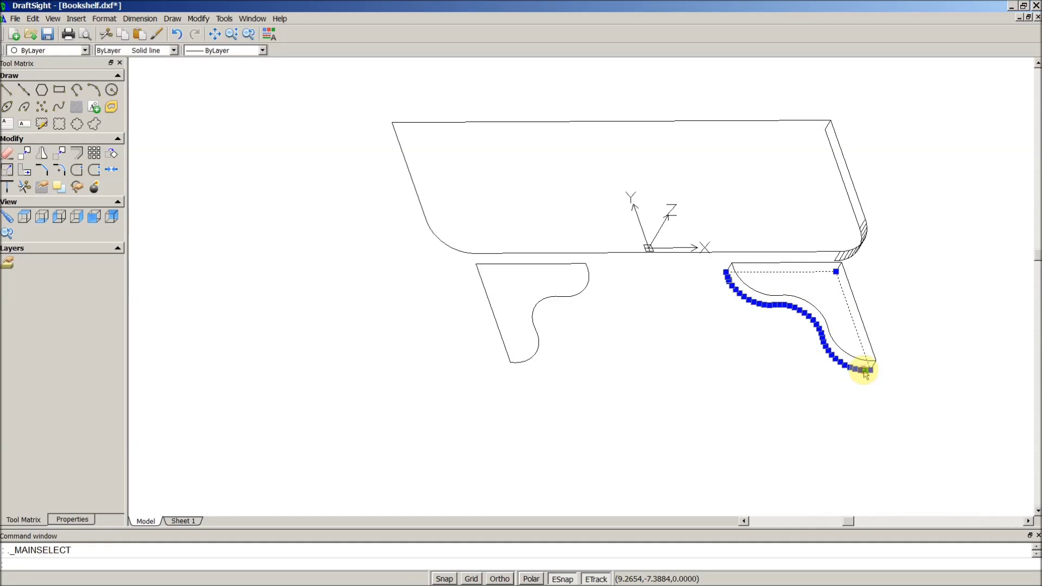
key("Delete")
left_click(872, 366)
key("Delete")
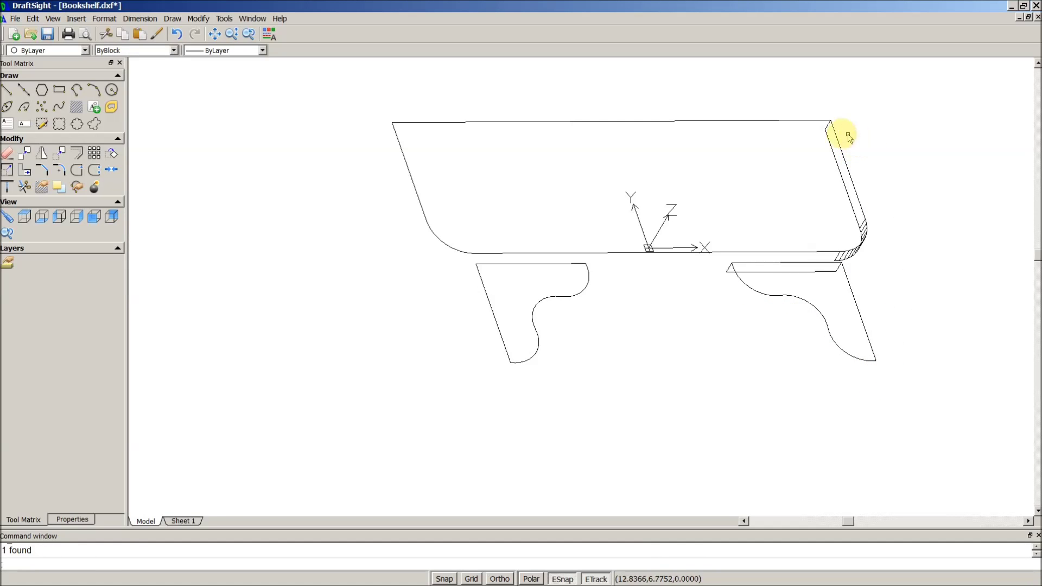
Delete the shelf top's right-end thickness lines and the right bracket's thin top edge
left_click(802, 106)
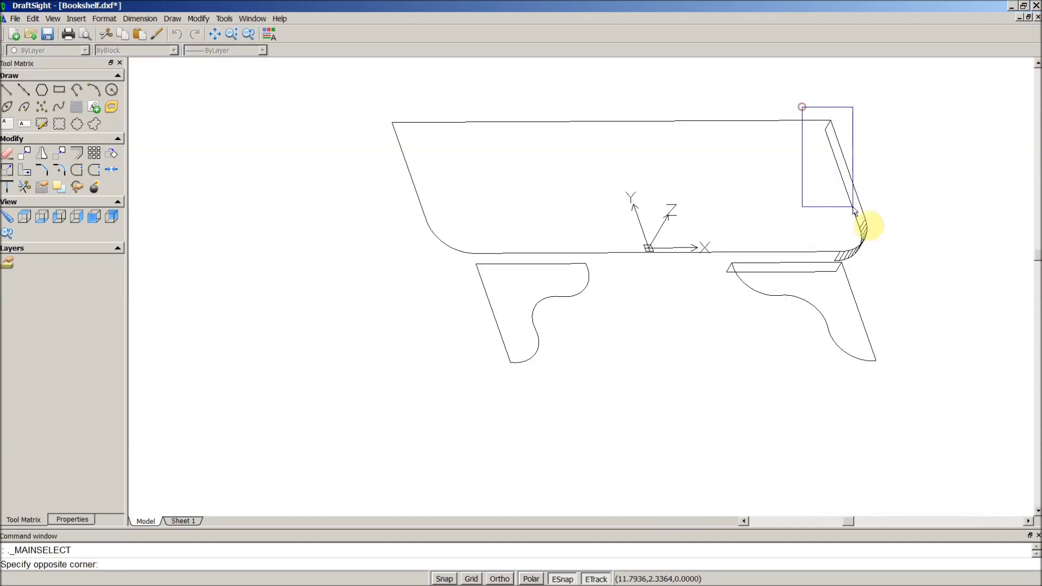
left_click(886, 276)
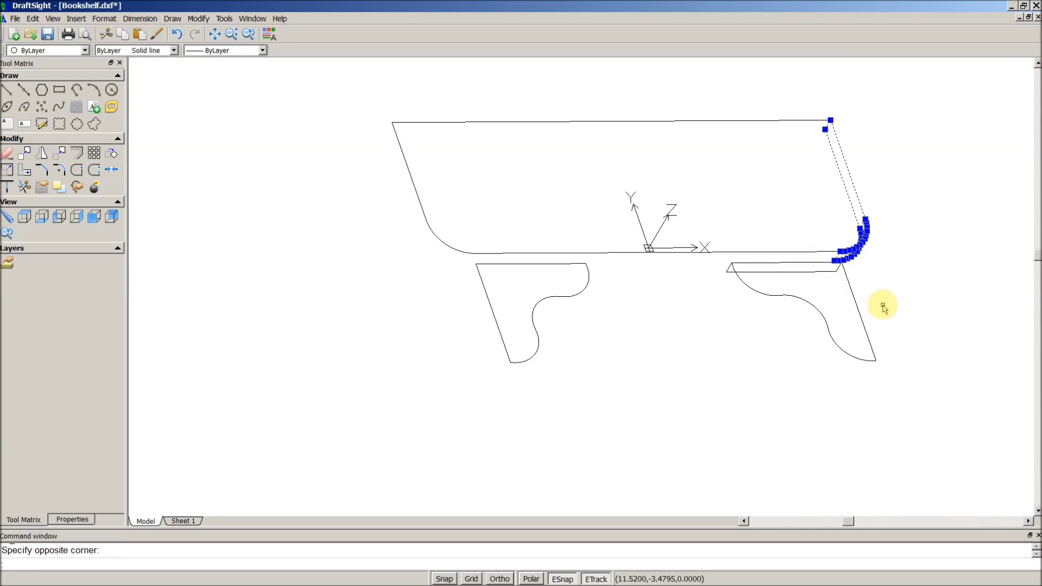
left_click(882, 307)
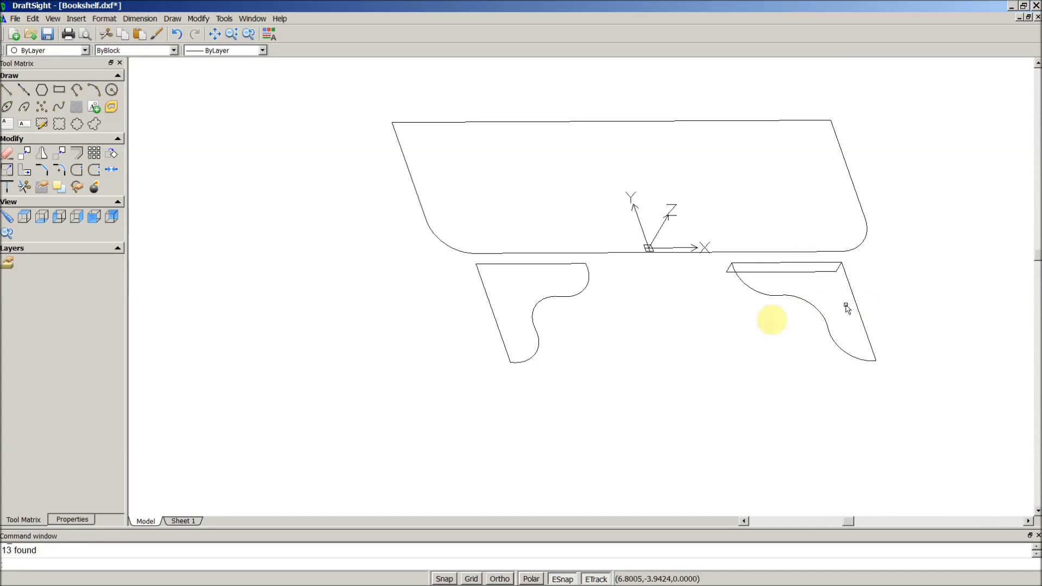
left_click(727, 270)
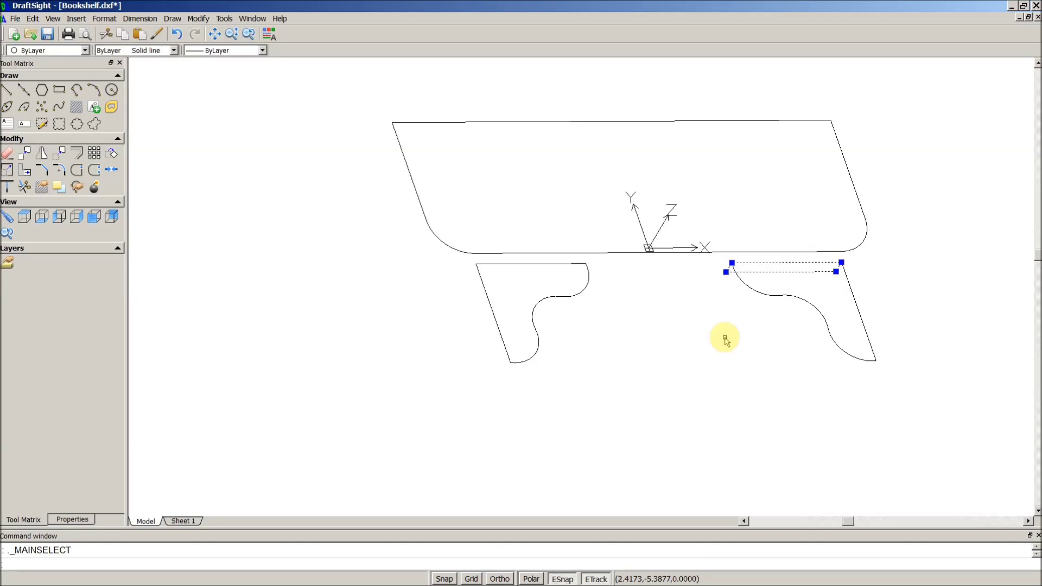
key("Delete")
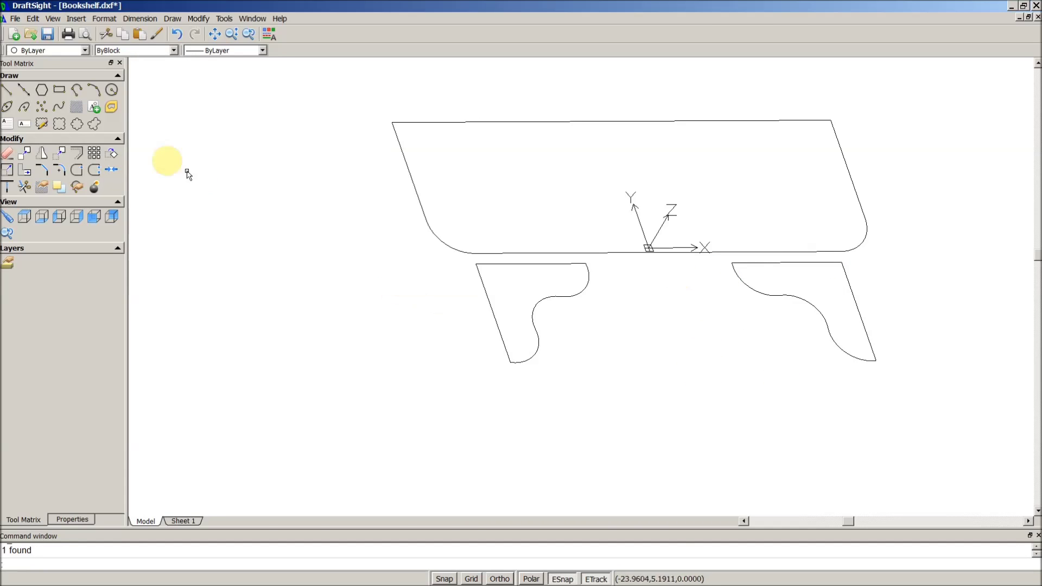
Orbit around the drawing with Constrained Orbit to confirm no thickness edges remain
left_click(53, 18)
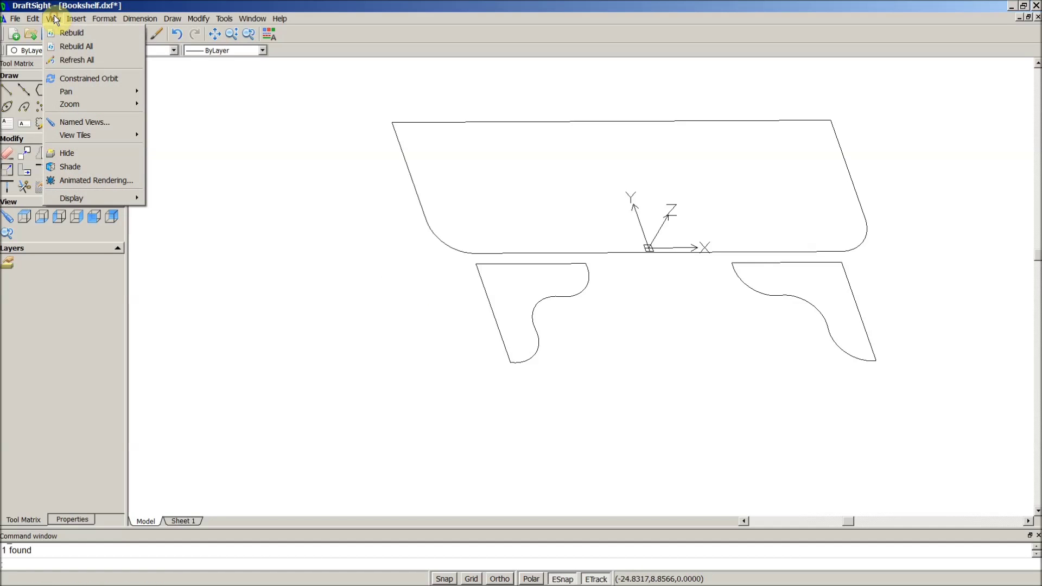
left_click(60, 79)
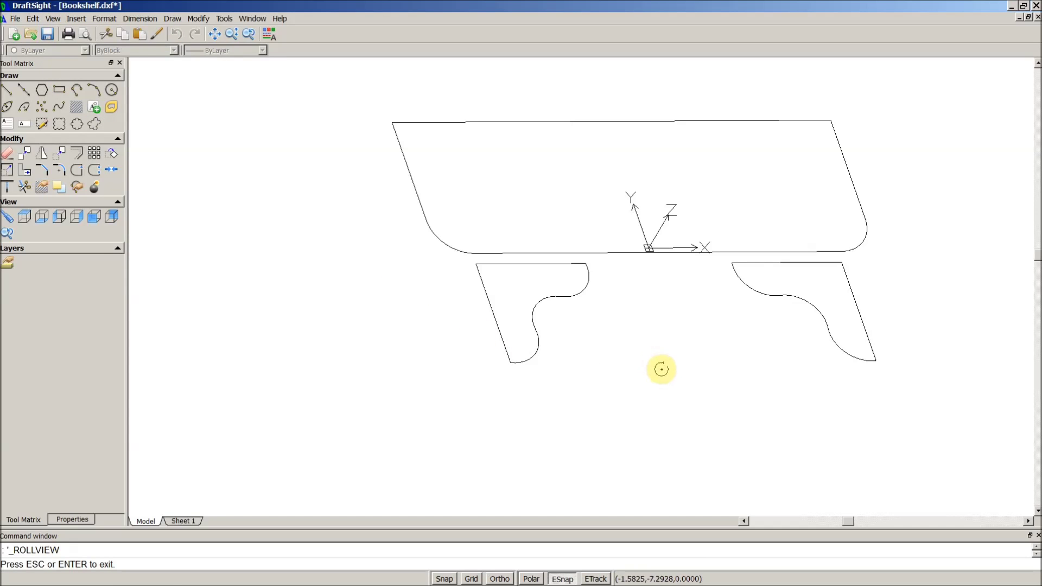
mouse_move(660, 369)
left_mouse_down()
mouse_move(634, 333)
mouse_move(558, 300)
mouse_move(542, 349)
mouse_move(634, 359)
mouse_move(662, 309)
mouse_move(665, 368)
left_mouse_up()
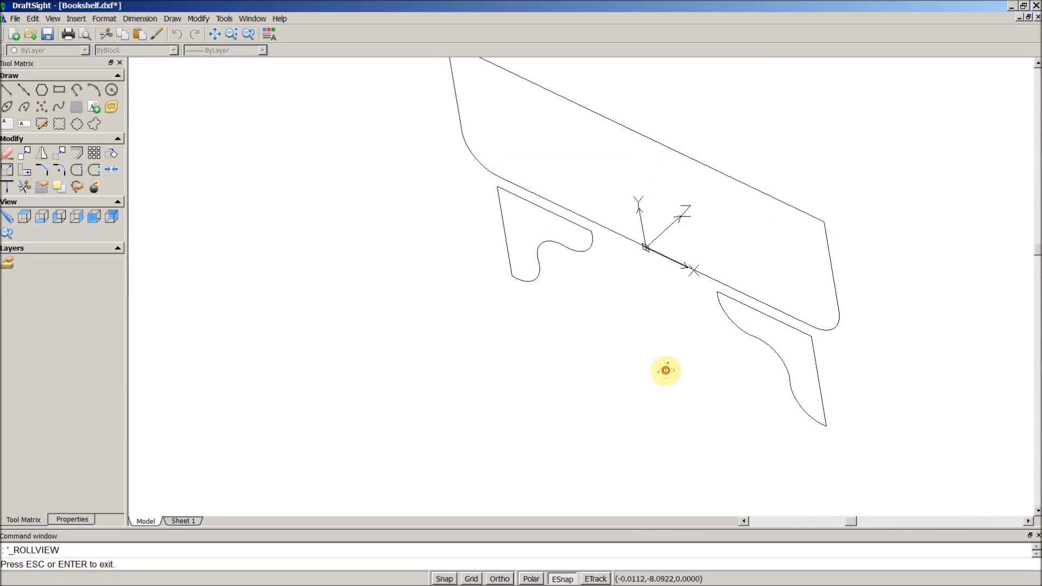
left_click_drag(367, 244, 361, 279)
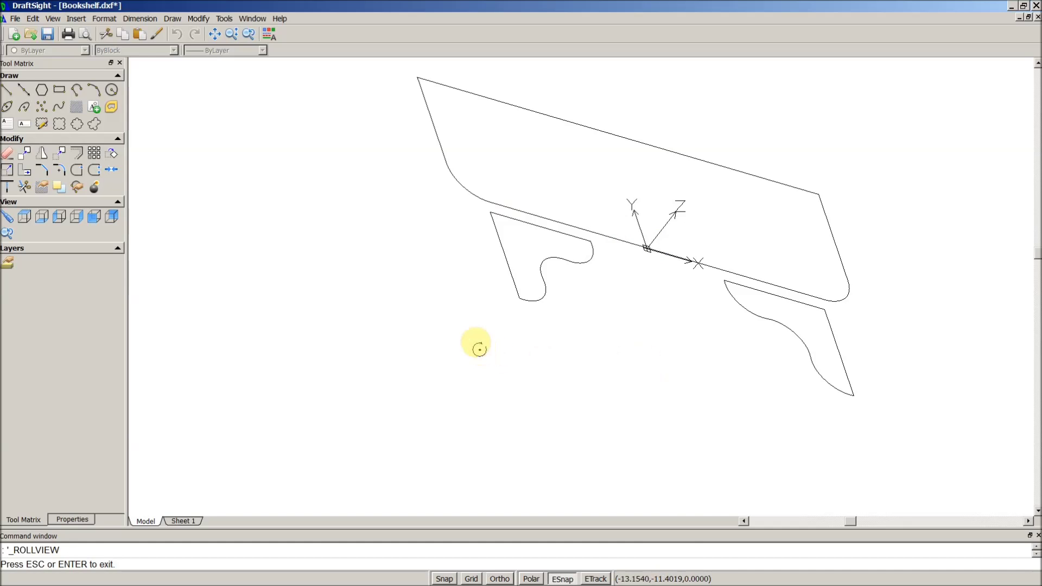
key("Escape")
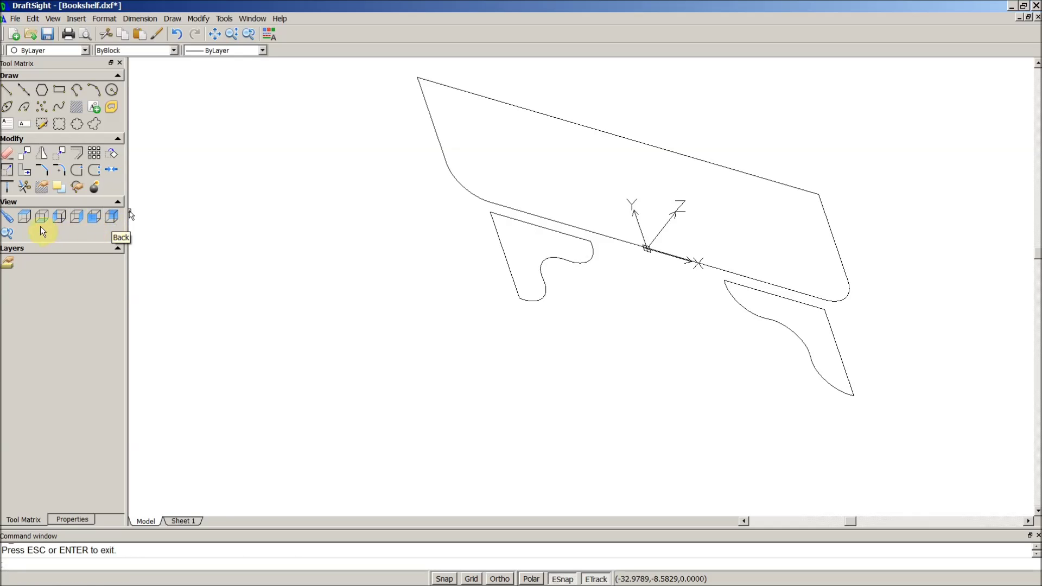
Switch to Top view, zoom out, then close Bookshelf.dxf, saving changes
left_click(25, 216)
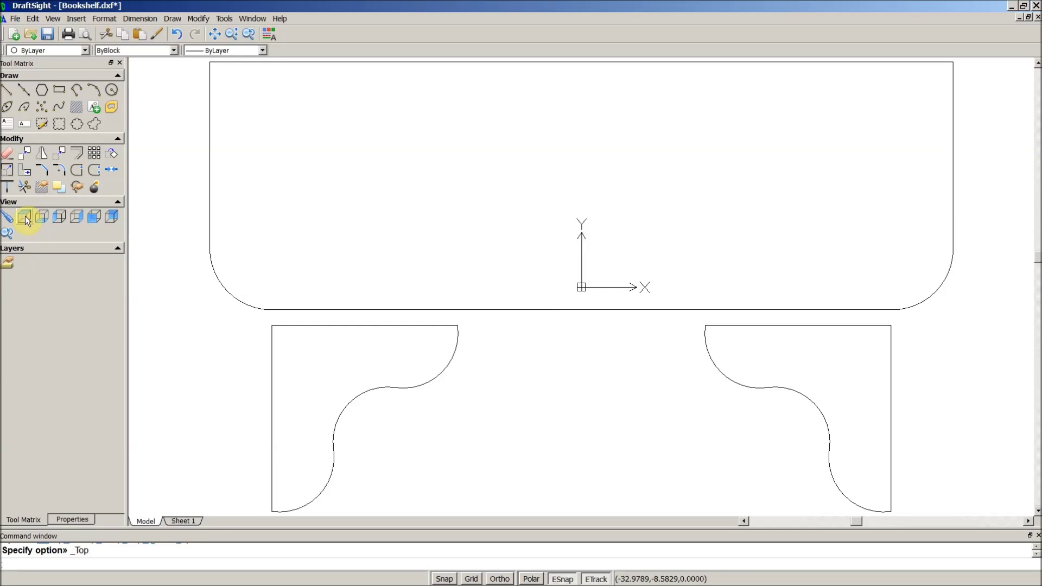
scroll(552, 419, "down", 1)
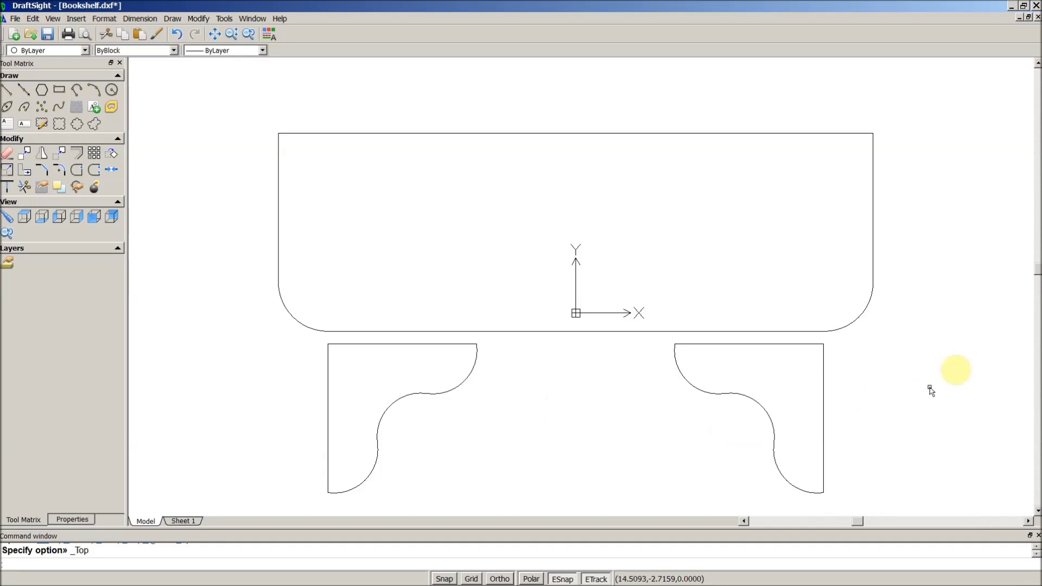
left_click(1037, 18)
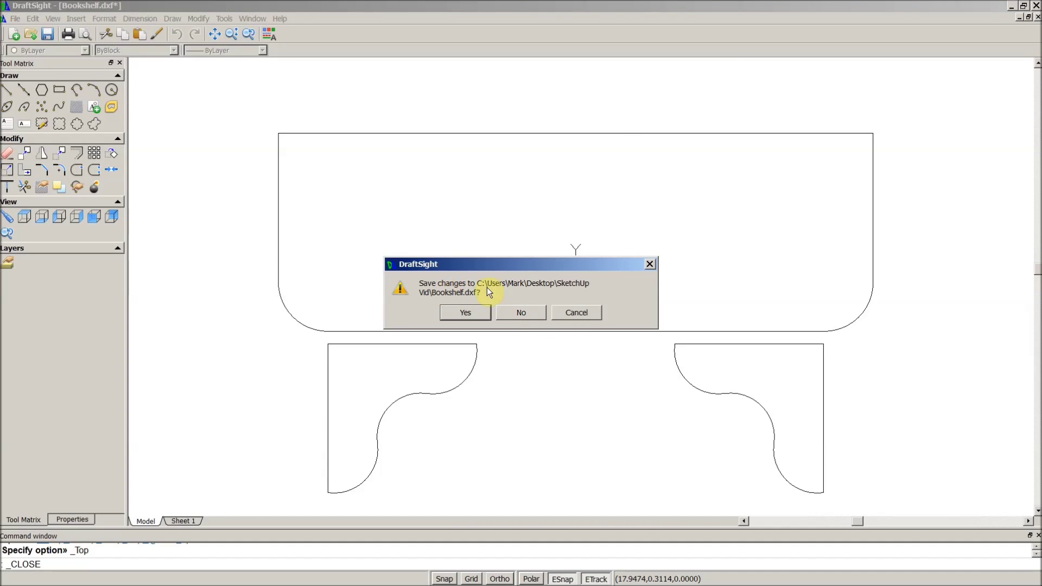
left_click(466, 312)
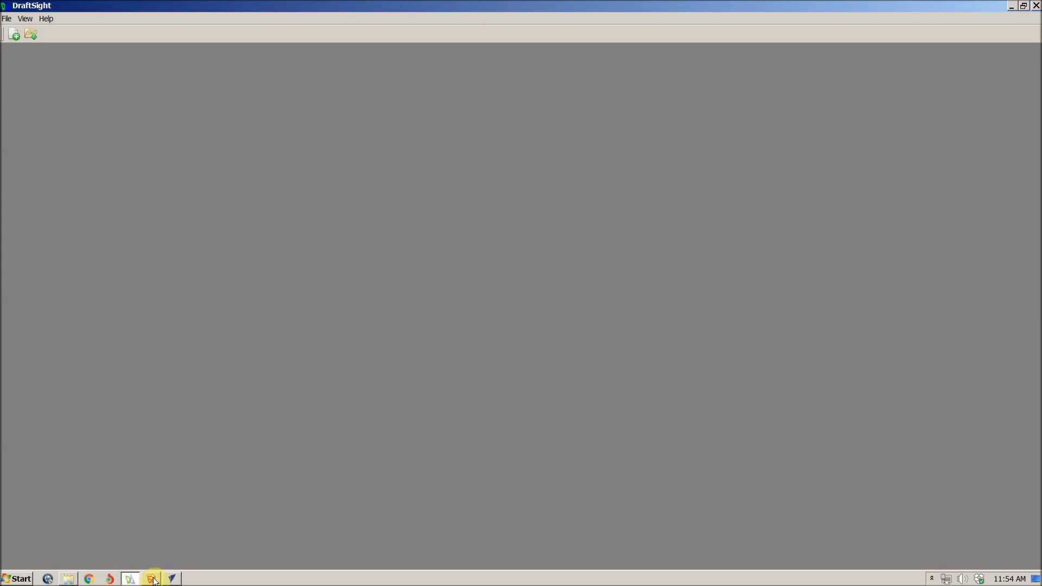
Accept a 25 x 18 inch job with 0.75-inch material and bottom-left datum
left_click(173, 580)
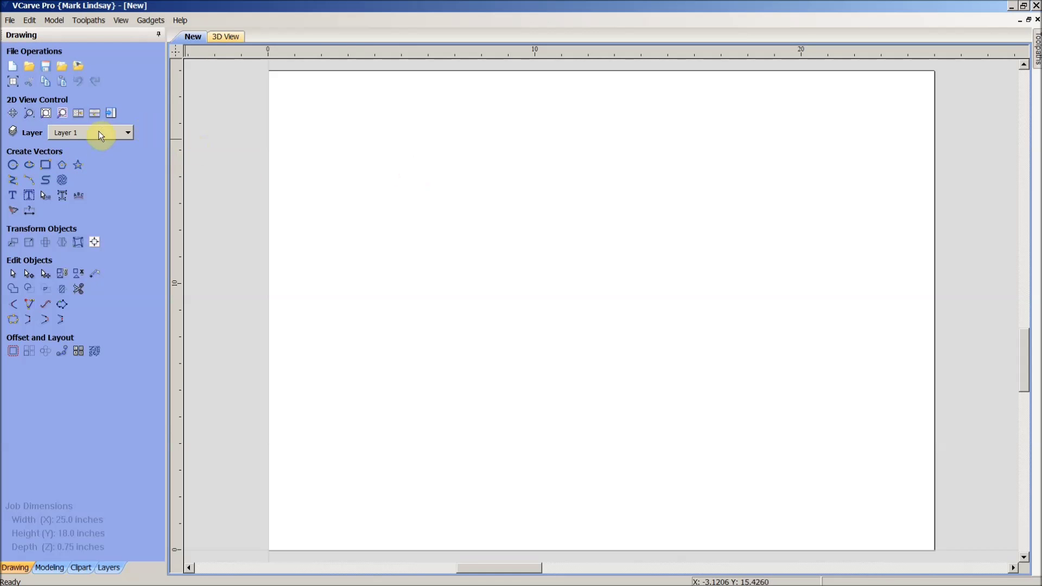
left_click(13, 82)
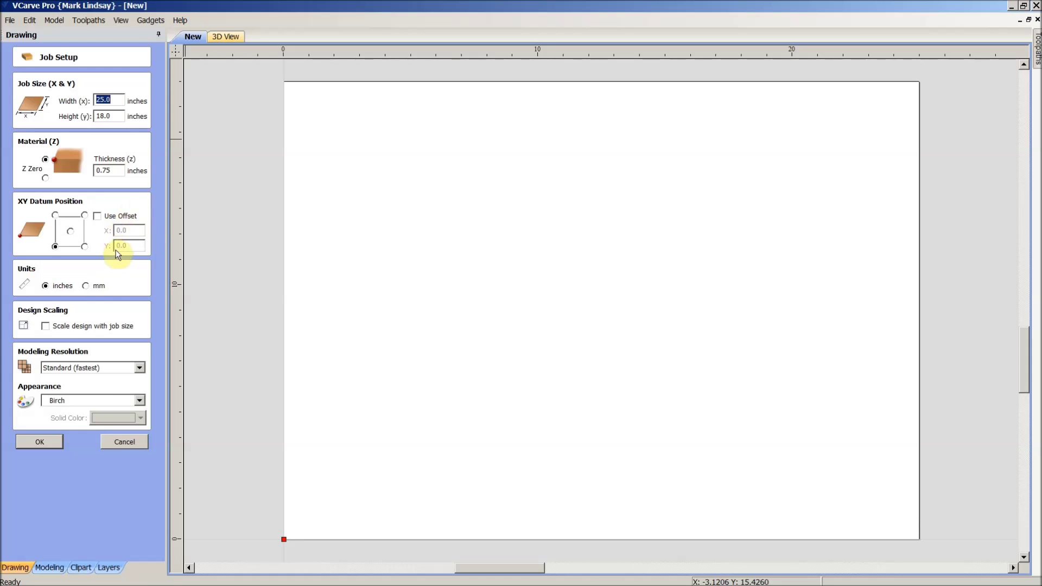
left_click(38, 442)
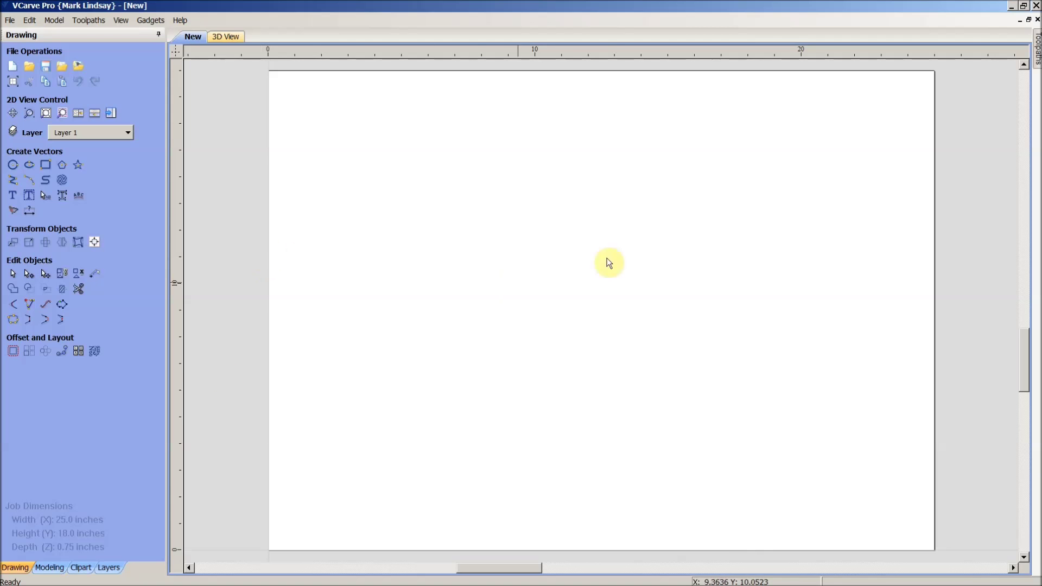
left_click(11, 20)
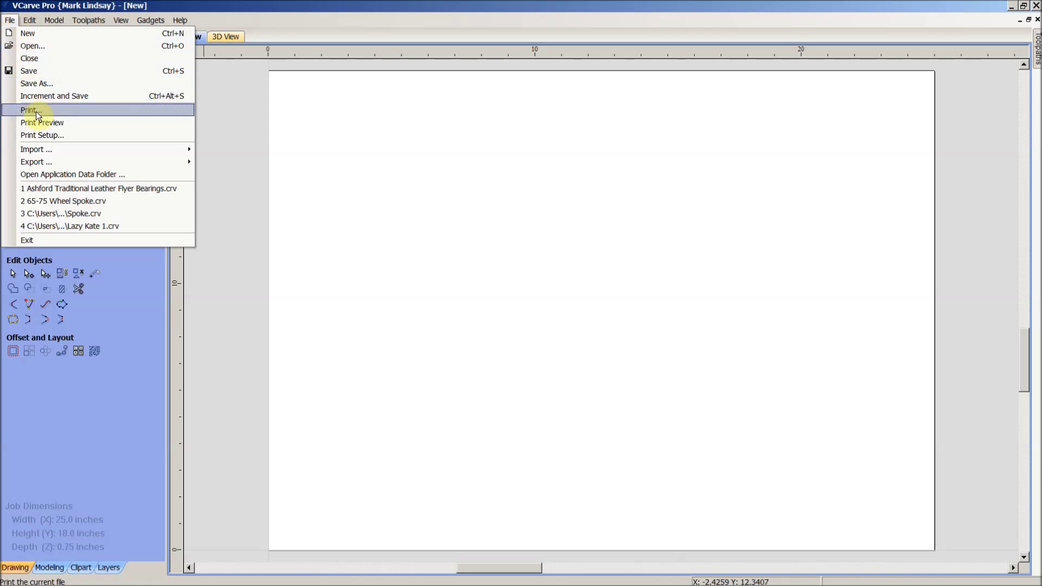
Import Bookshelf.dxf as vectors into the job
mouse_move(77, 146)
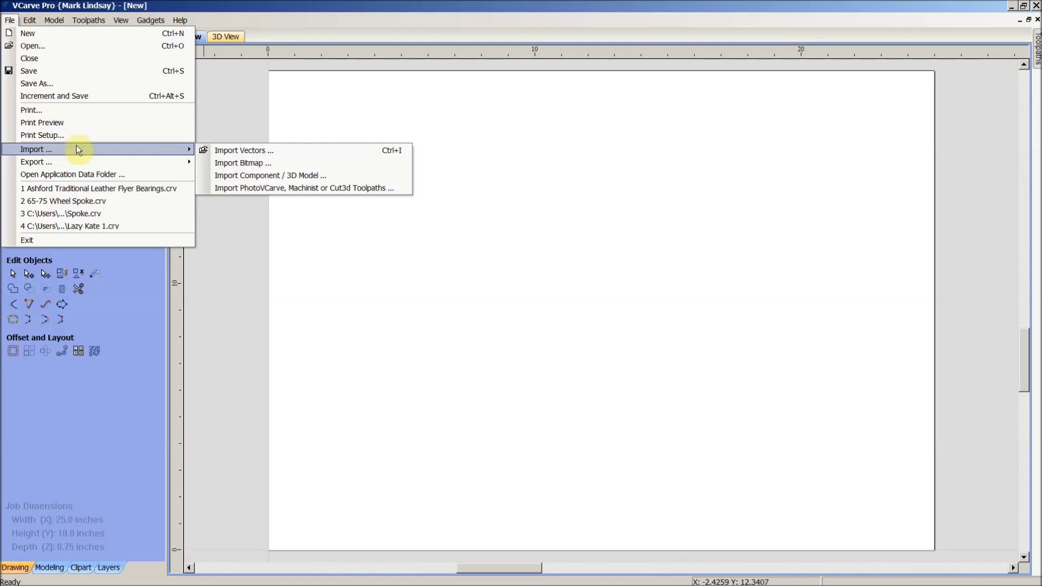
left_click(266, 153)
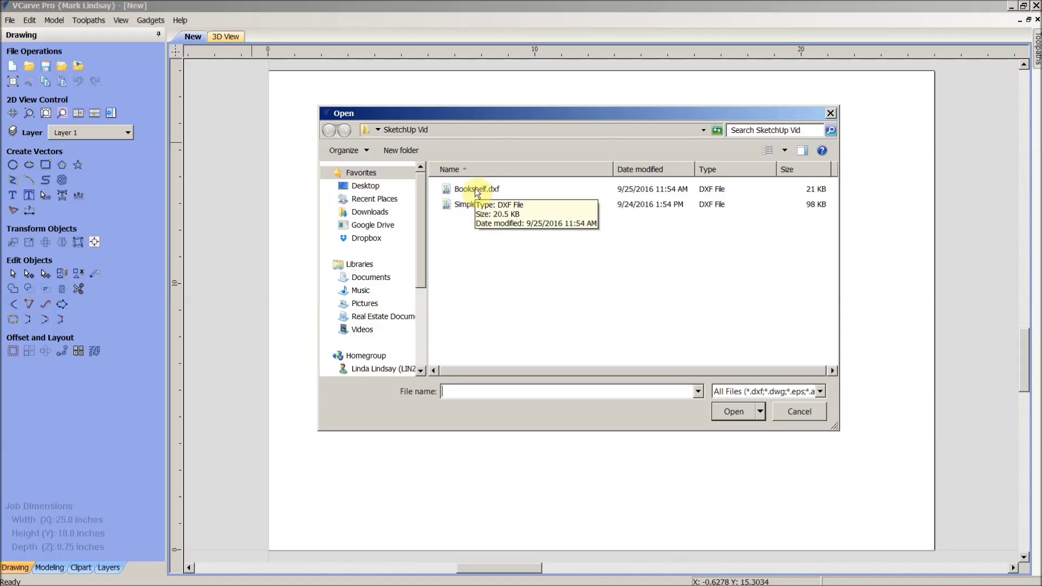
left_click(477, 190)
left_click(731, 413)
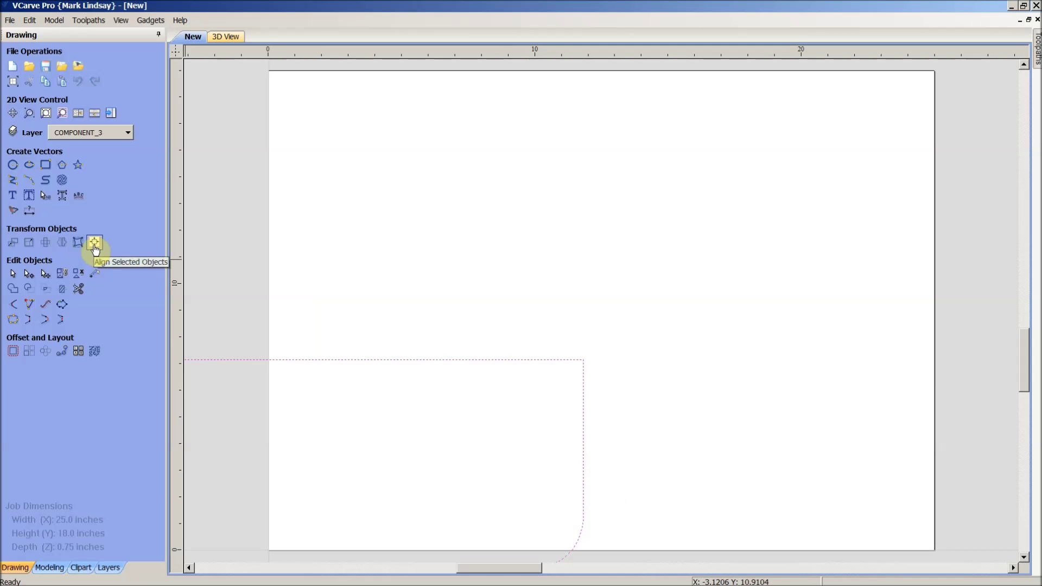
left_click(95, 247)
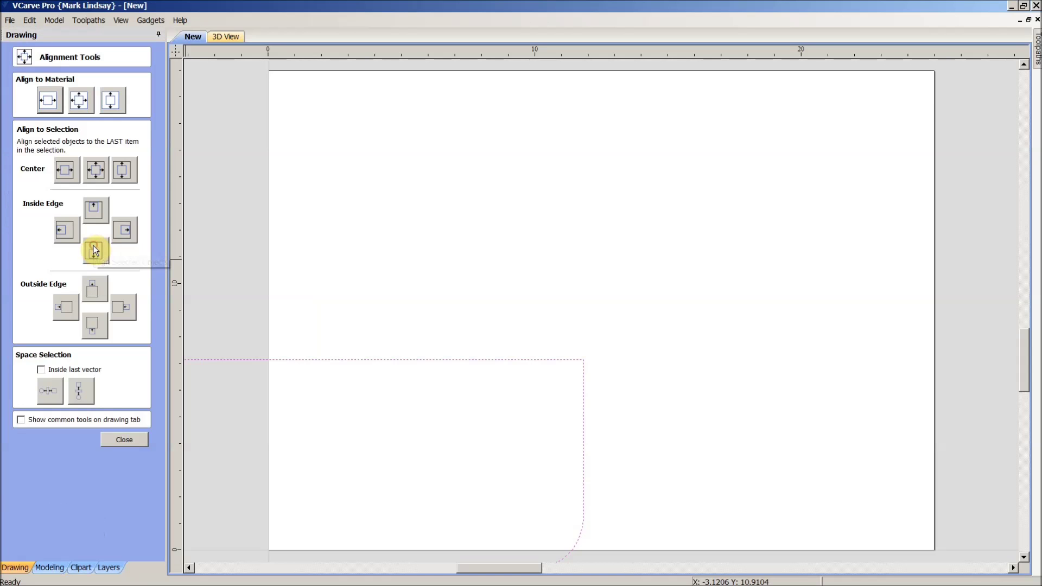
left_click(77, 100)
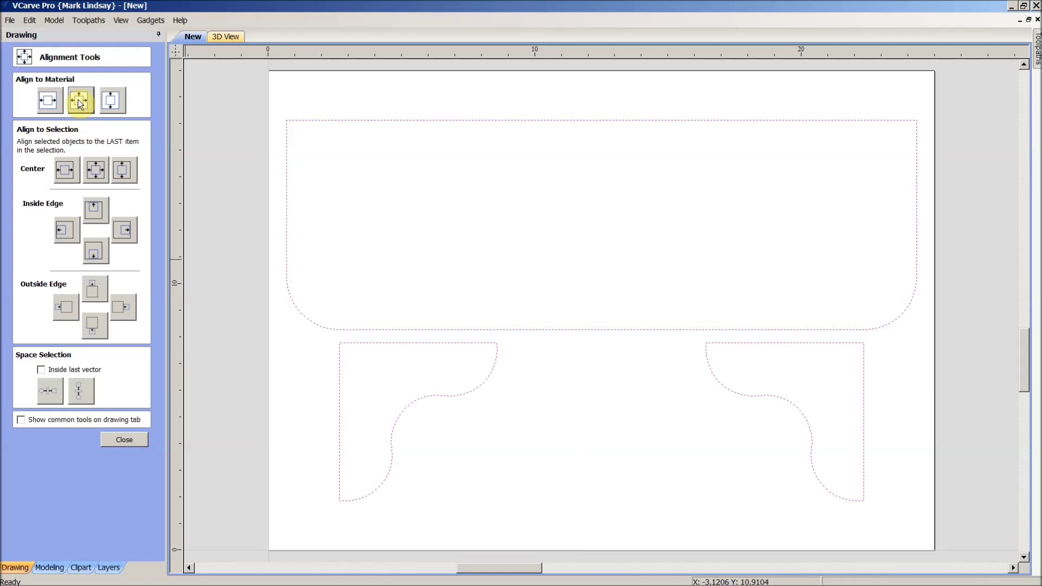
left_click(132, 440)
left_click(689, 491)
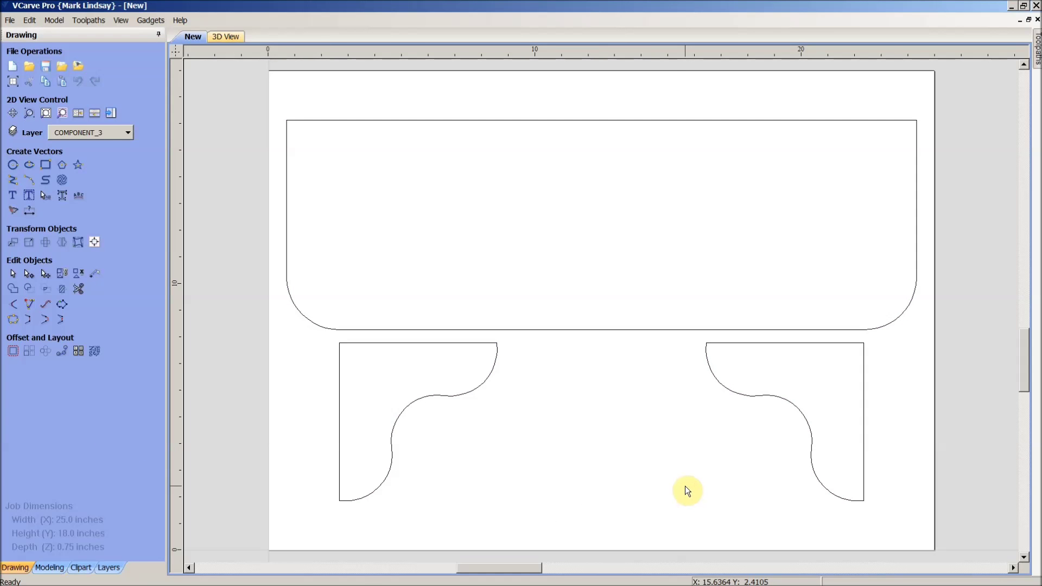
left_click(632, 330)
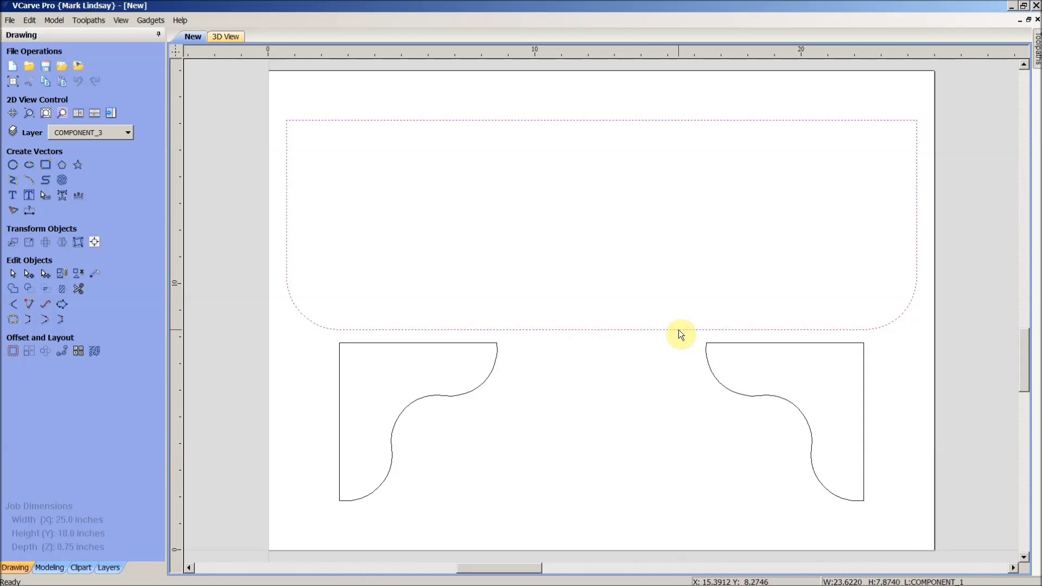
left_click(467, 392)
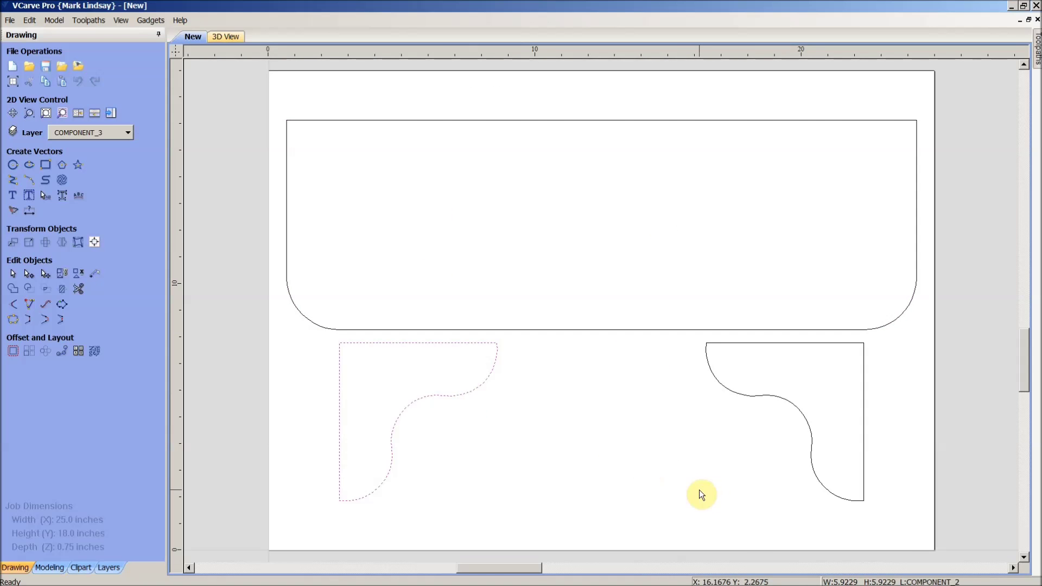
left_click(743, 395)
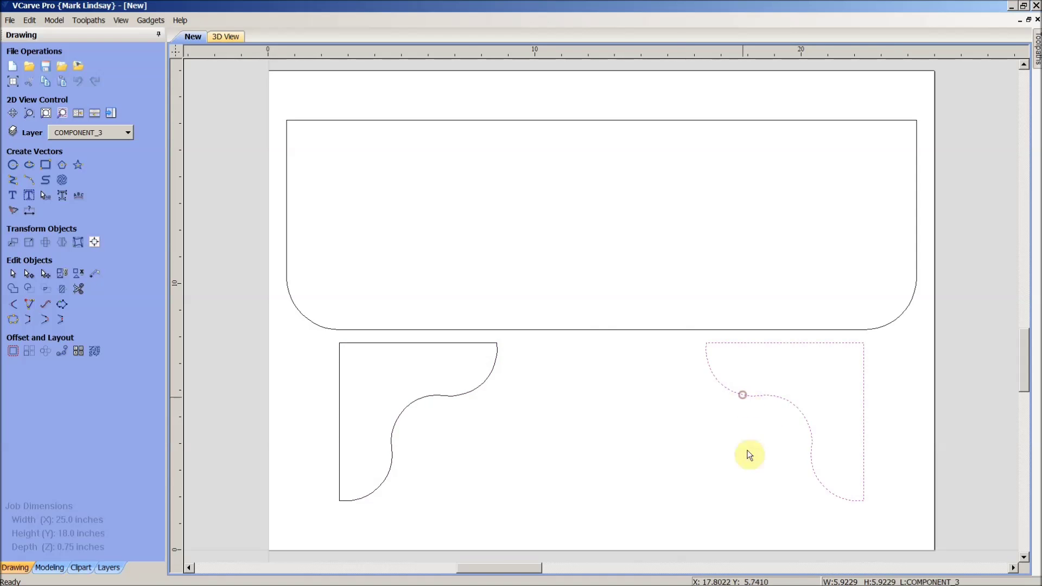
left_click(648, 458)
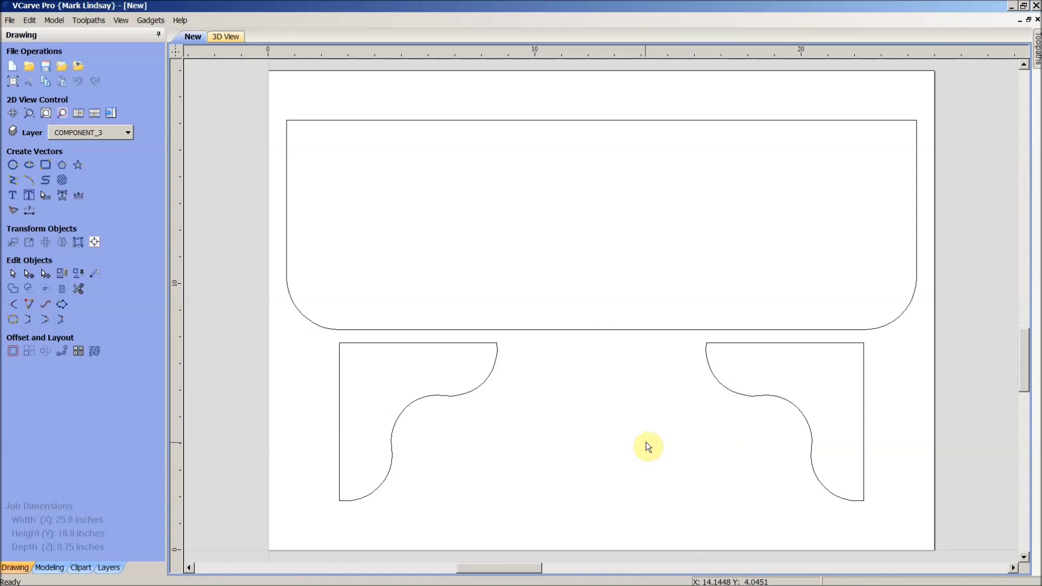
left_click_drag(225, 85, 954, 532)
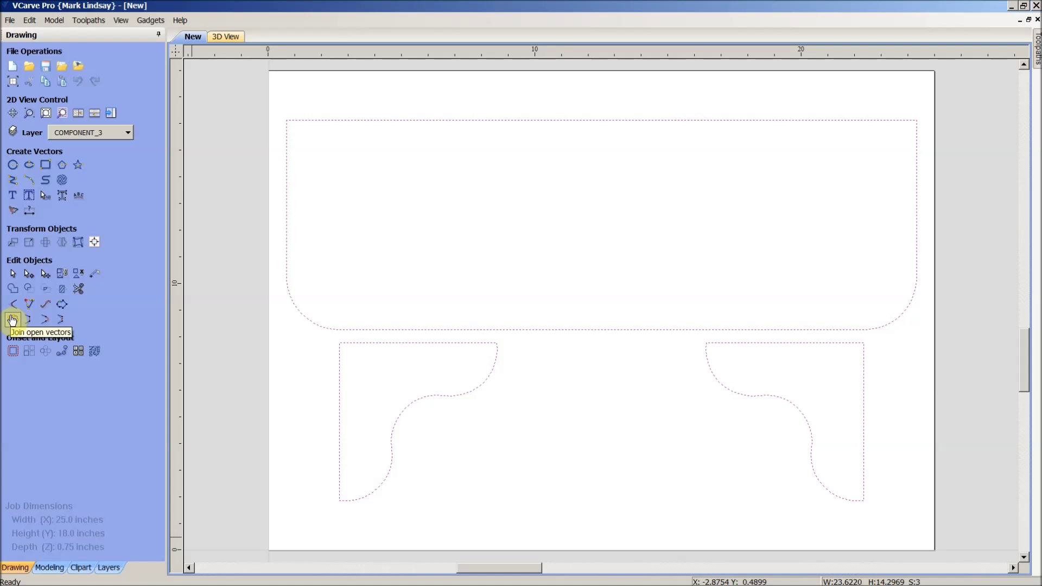
left_click(12, 320)
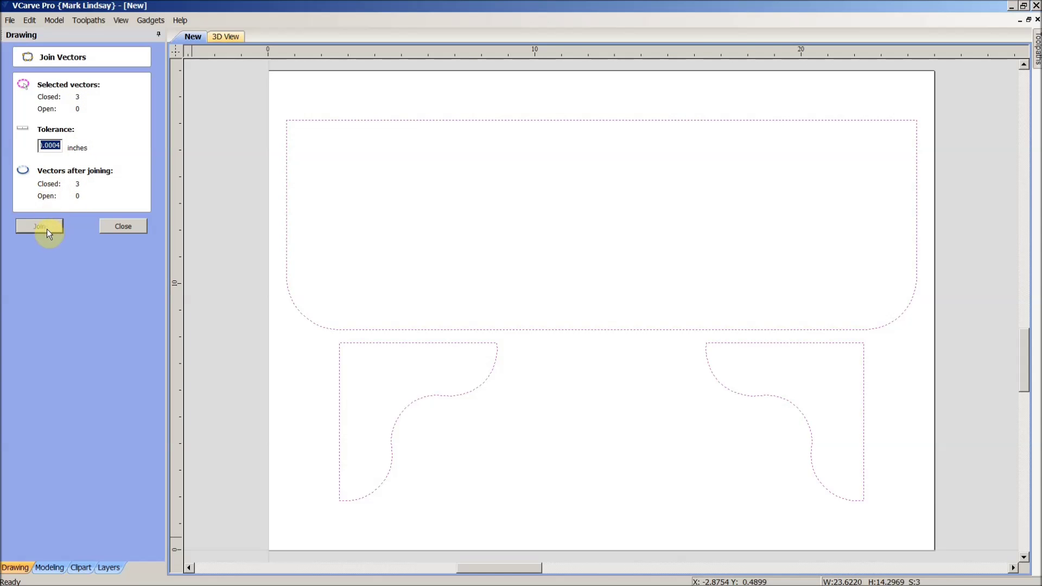
left_click(123, 226)
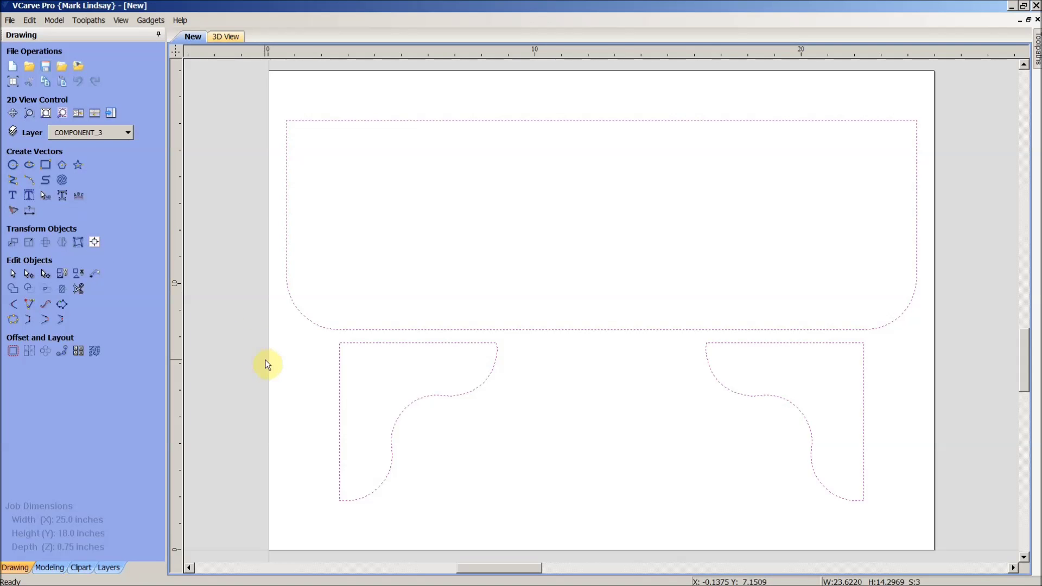
left_click(663, 413)
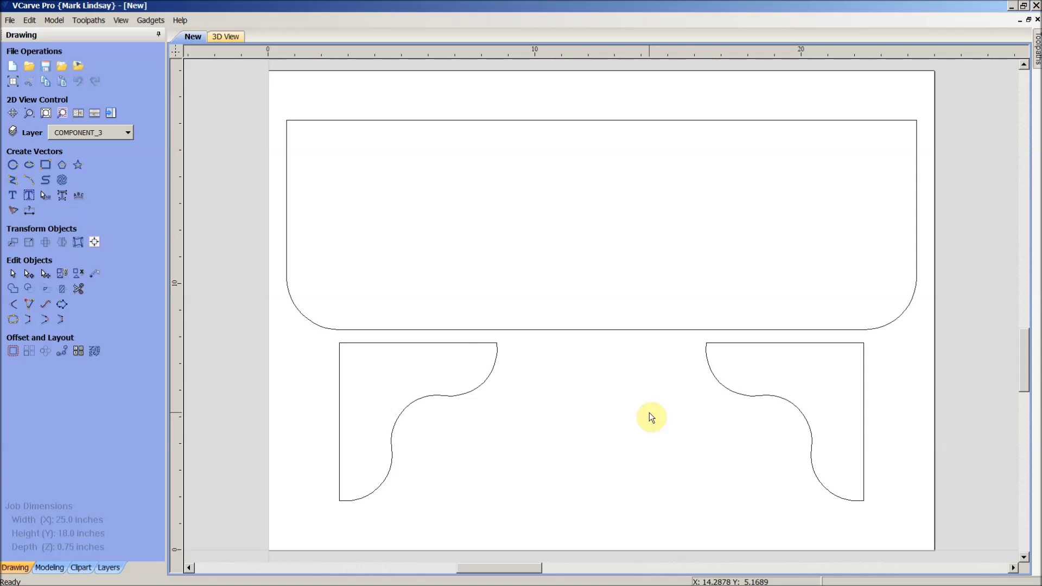
Nudge the left bracket up and left with the arrow keys, then select the right bracket
left_click(464, 395)
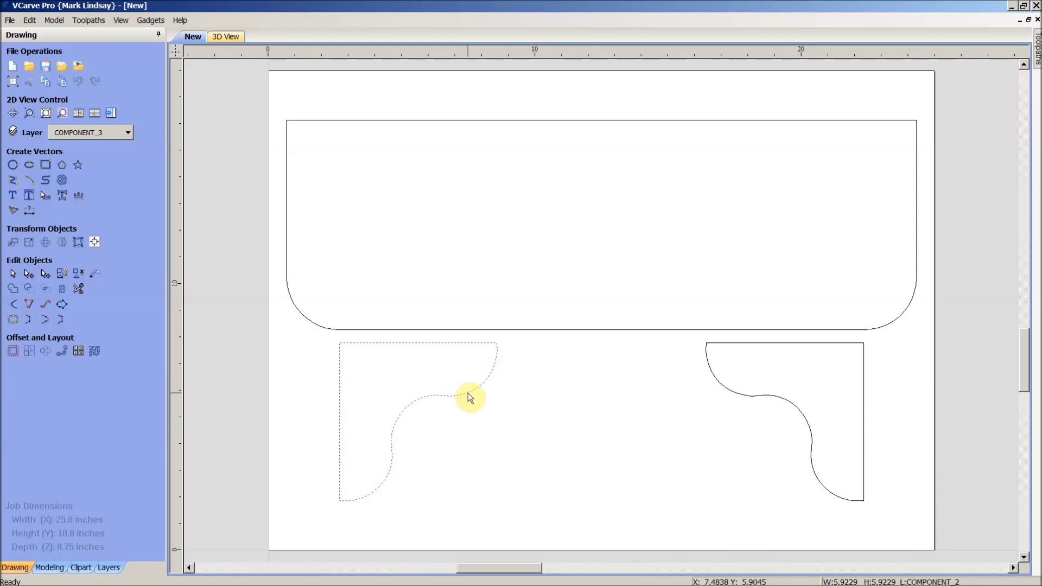
key("Down")
key("Down")
key("Down")
key("Down")
key("Down")
key("Down")
key("Down")
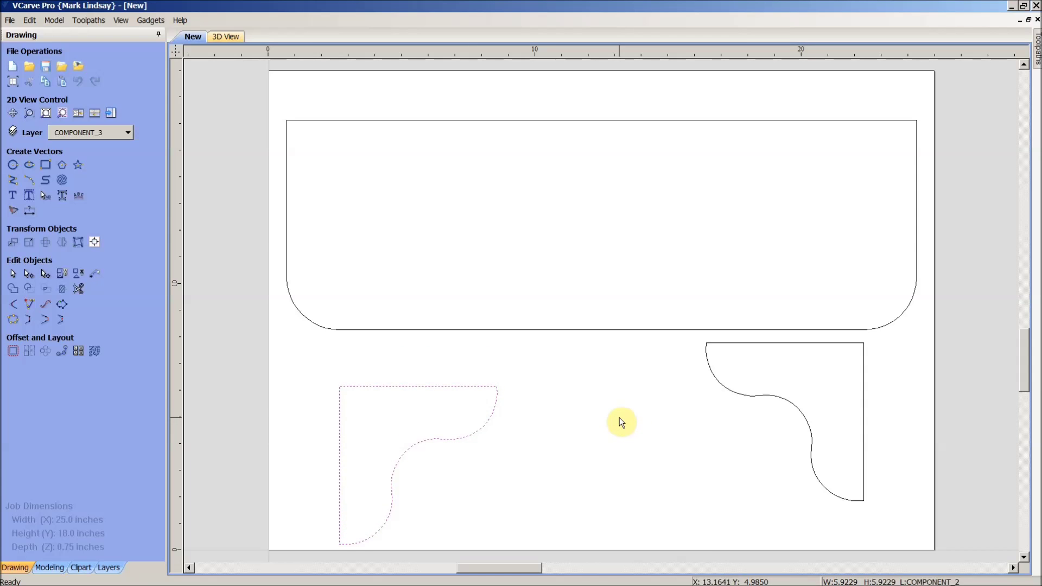
key("Up")
key("Up")
key("Up")
key("Up")
key("Up")
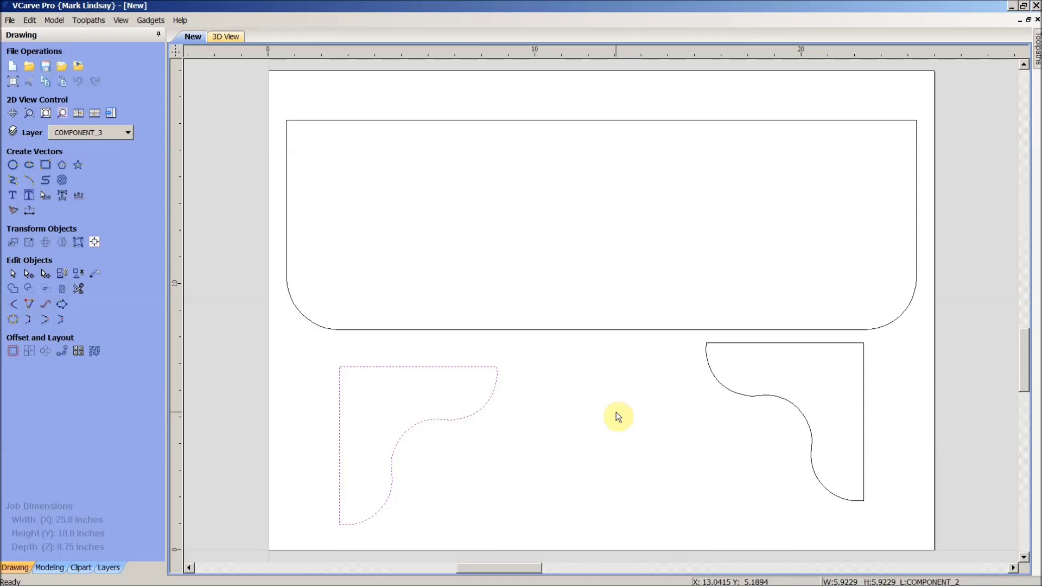
key("Up")
key("Up")
key("Up")
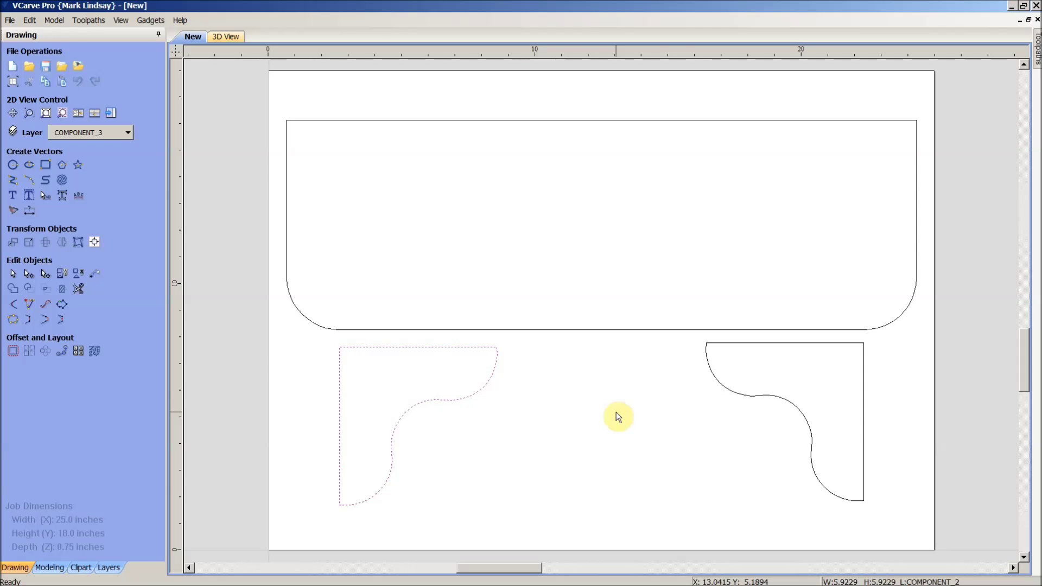
key("Left")
key("Left")
key("Left")
key("Left")
key("Left")
key("Left")
key("Left")
key("Left")
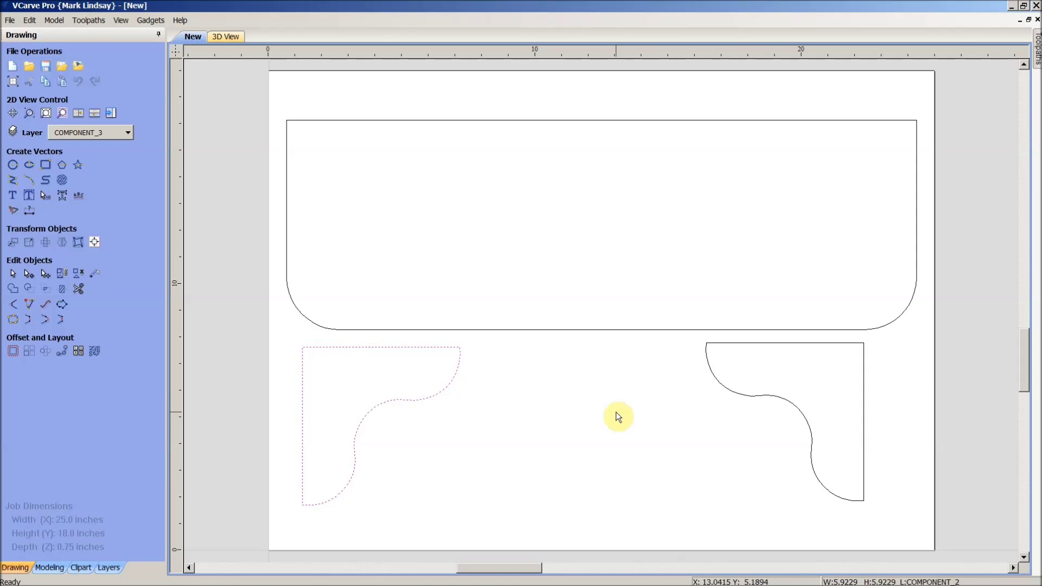
key("Left")
left_click(616, 413)
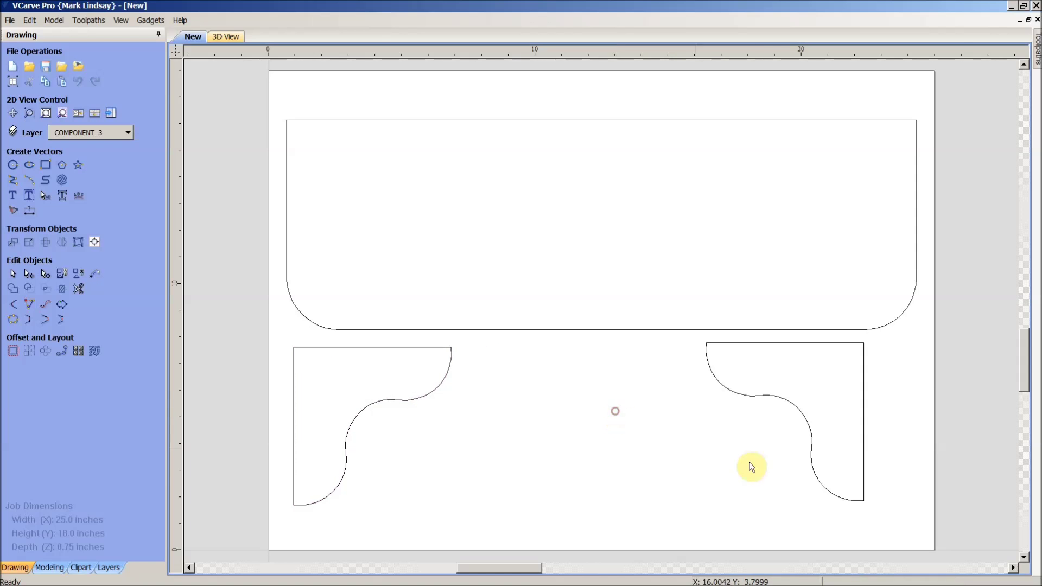
left_click(758, 397)
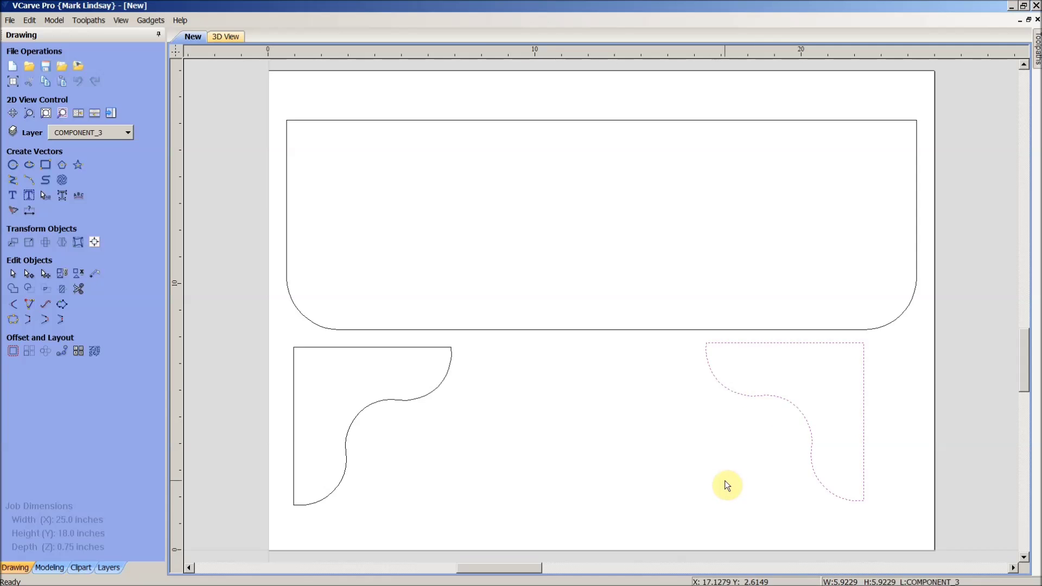
Rotate the right bracket about its centre by 90°, then by a further 180°
left_click(47, 246)
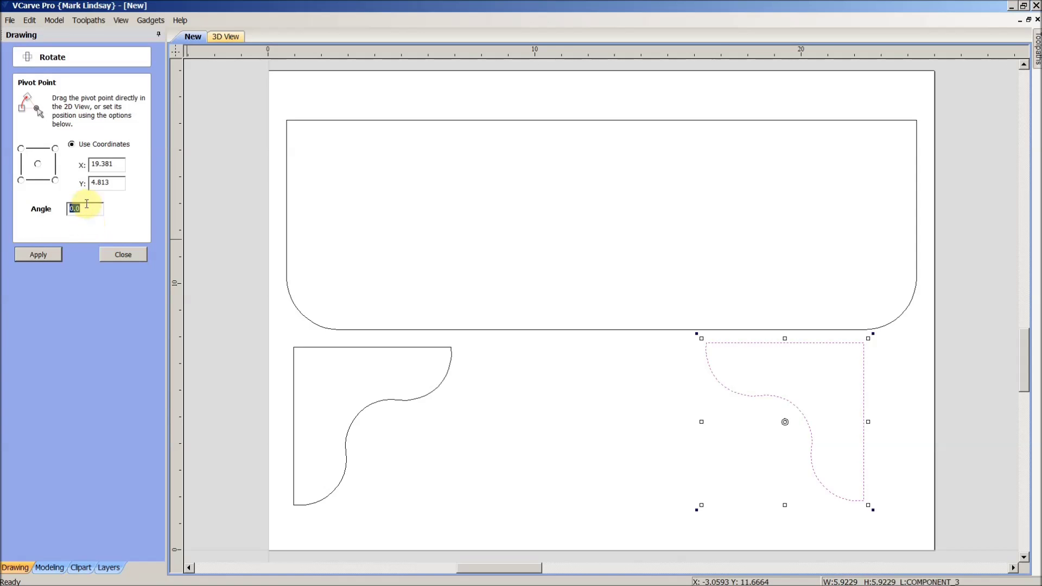
left_click(38, 164)
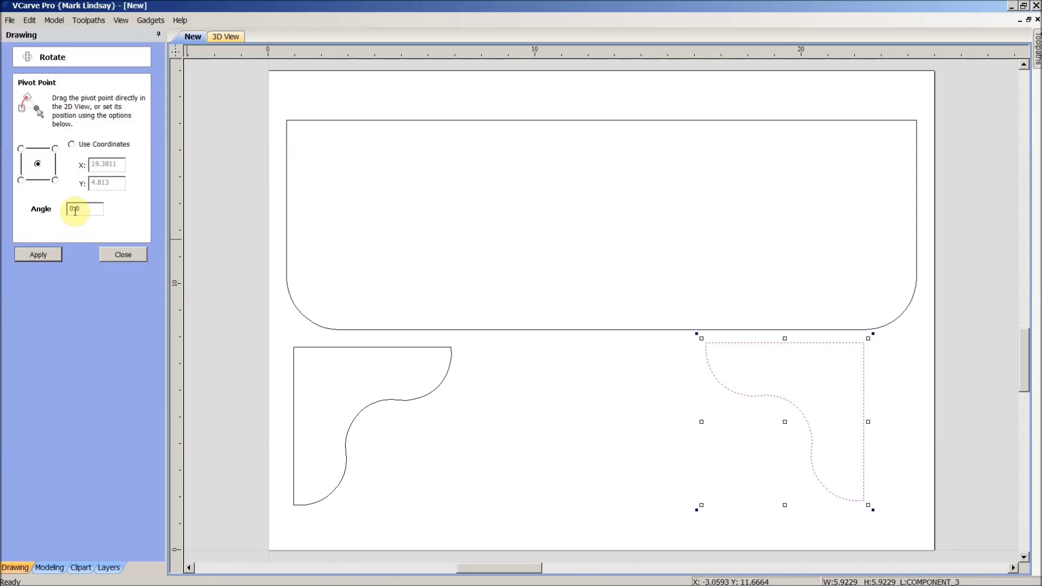
type("90")
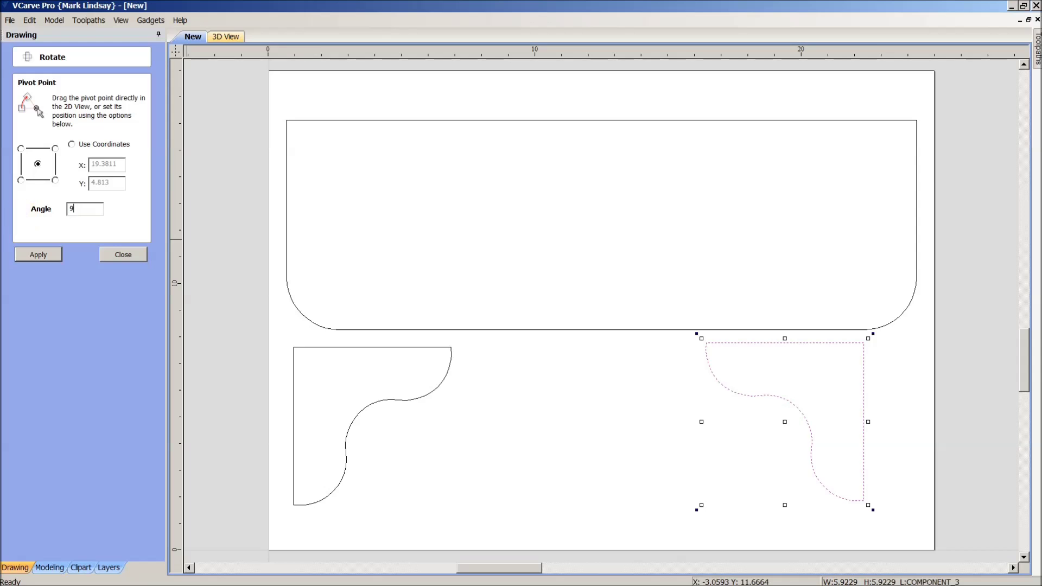
left_click(40, 255)
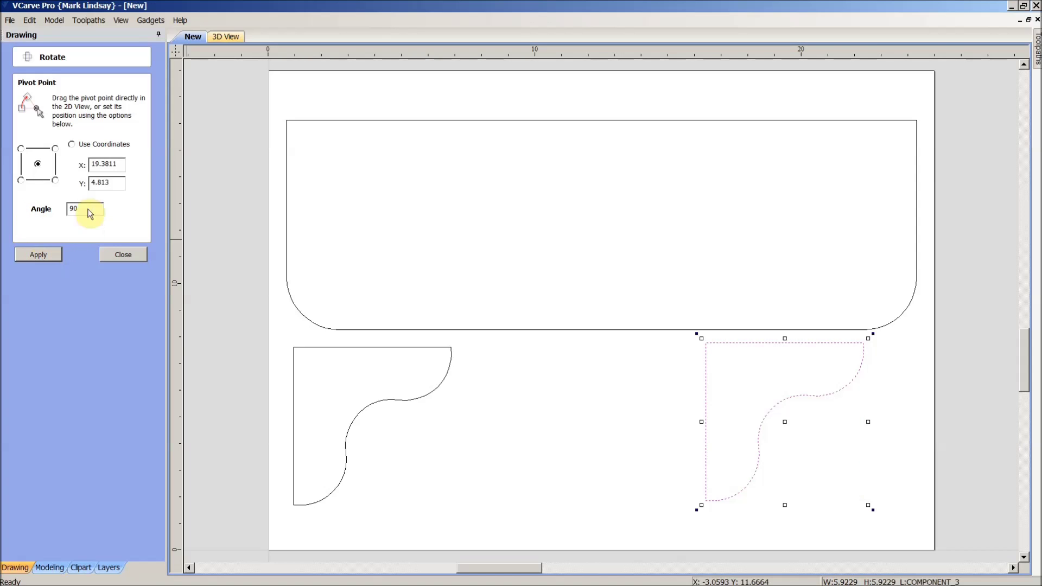
left_click_drag(88, 208, 19, 217)
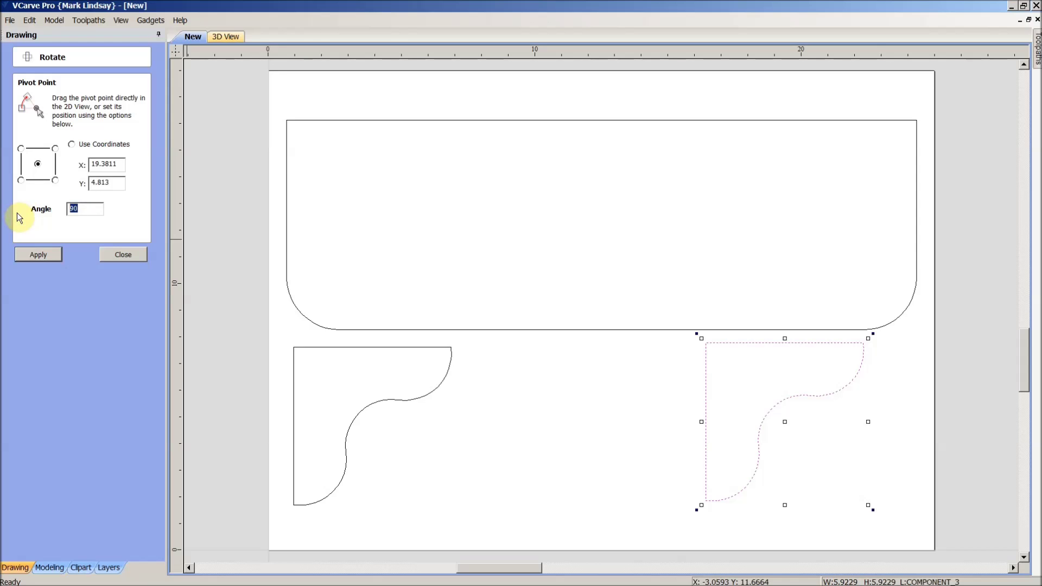
type("180")
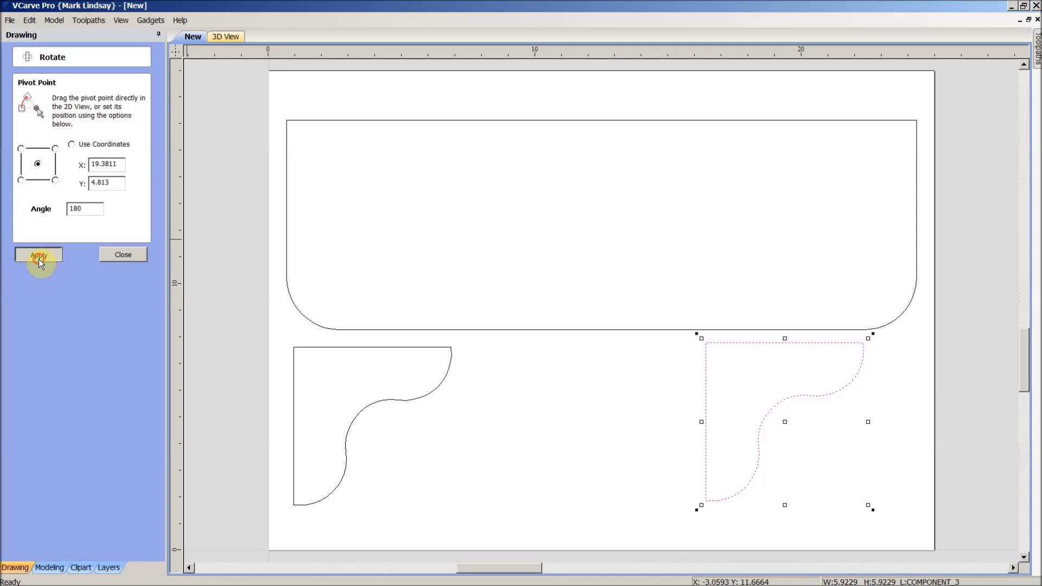
left_click(39, 260)
left_click(128, 254)
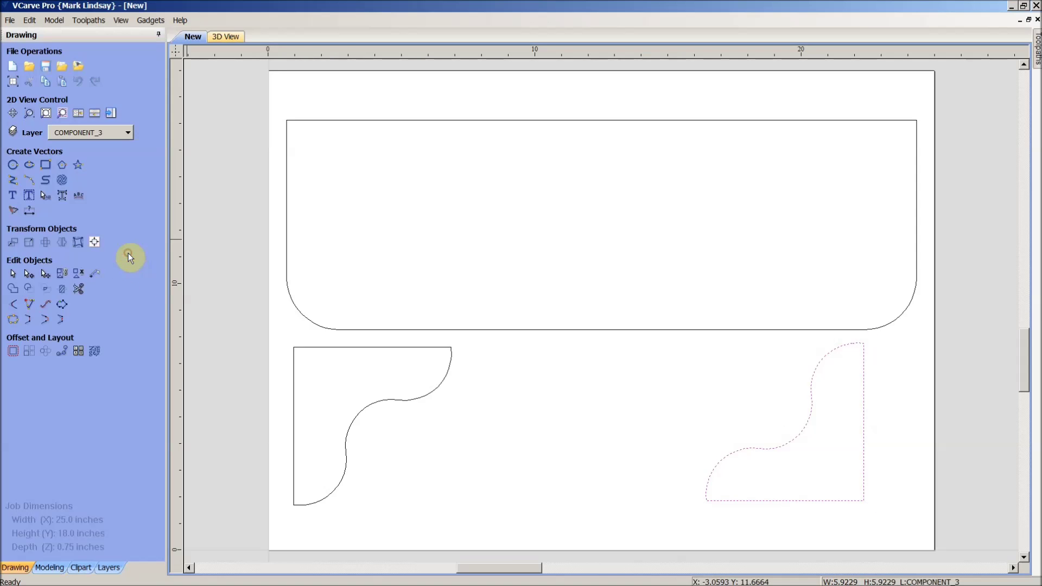
Nudge the rotated bracket left four times to nest against the left bracket, then select all three outlines
key("Left")
key("Left")
key("Left")
key("Left")
key("Left")
key("Left")
key("Left")
key("Left")
key("Left")
key("Left")
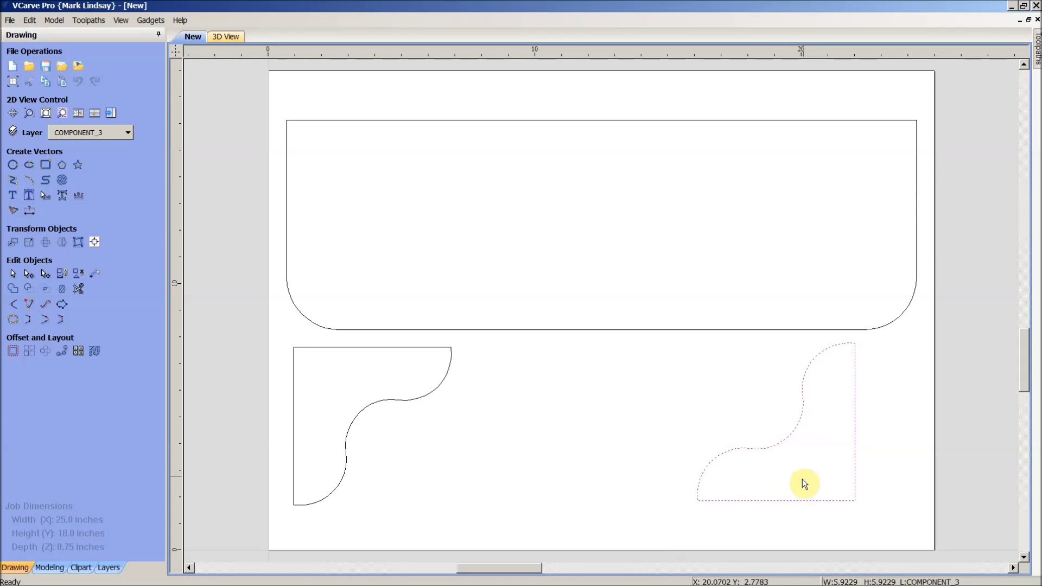
key("Left")
key("Left")
key("Left")
key("Left")
key("Left")
key("Left")
key("Left")
key("Left")
key("Left")
key("Left")
key("Left")
key("Left")
key("Left")
key("Left")
key("Left")
key("Left")
key("Left")
key("Left")
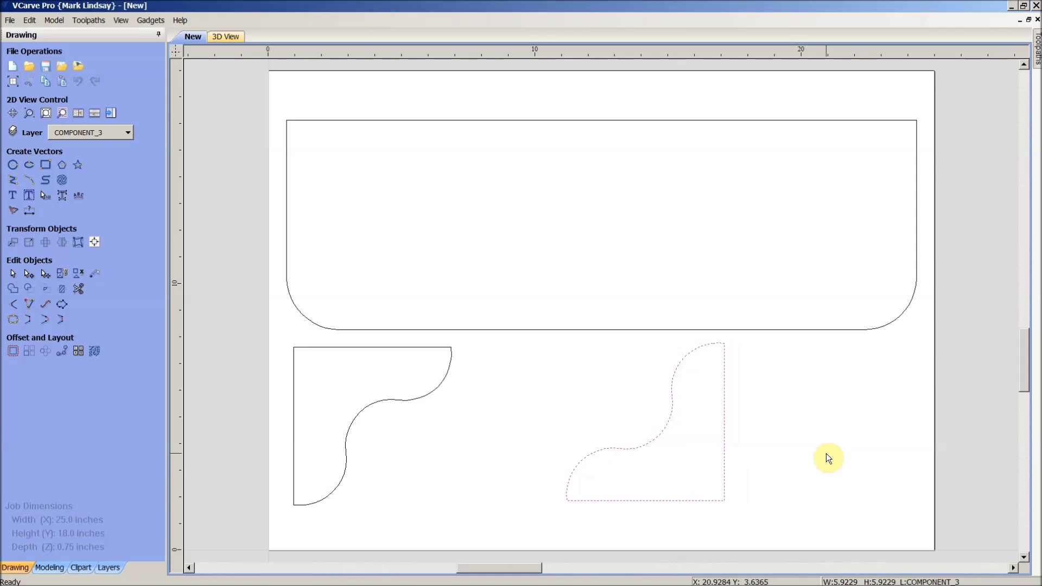
key("Left")
key("Left")
key("Left")
key("Left")
key("Left")
key("Left")
key("Left")
key("Left")
key("Left")
key("Left")
key("Left")
key("Left")
key("Left")
key("Left")
key("Left")
key("Left")
key("Left")
key("Left")
key("Left")
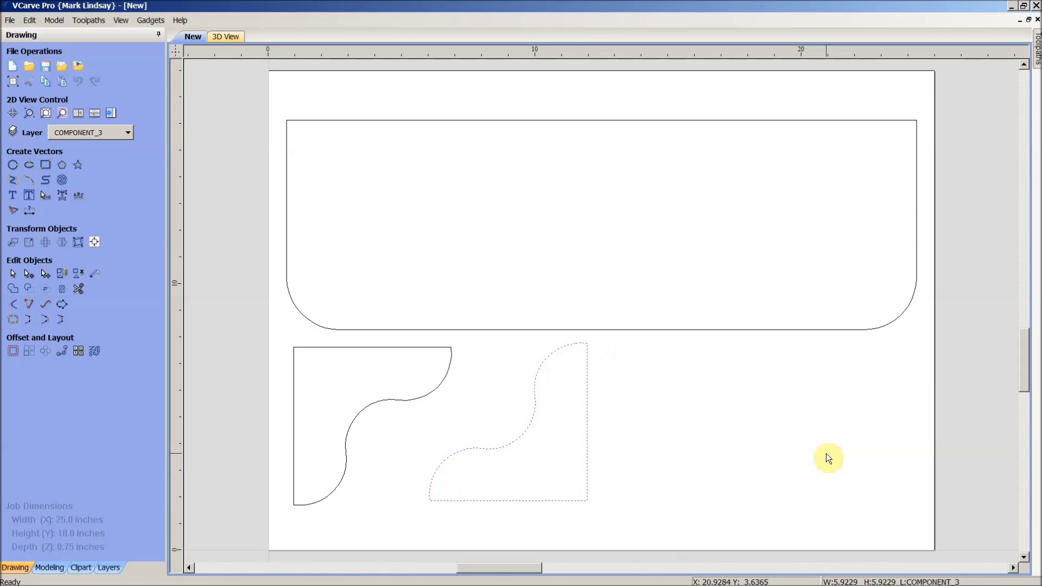
key("Left")
key("Left")
key("Left")
key("Left")
key("Left")
key("Left")
key("Left")
key("Left")
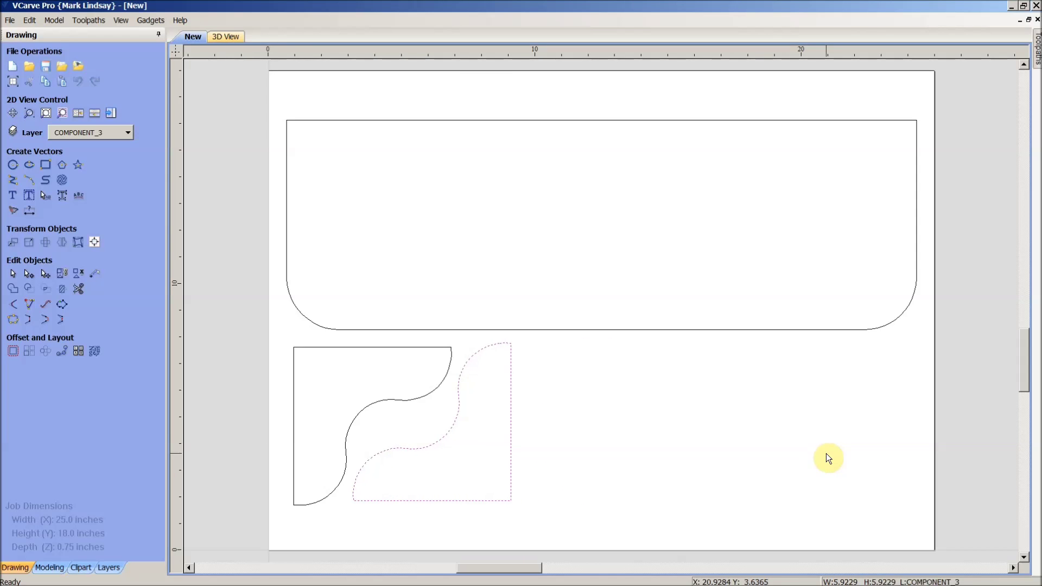
left_click(684, 502)
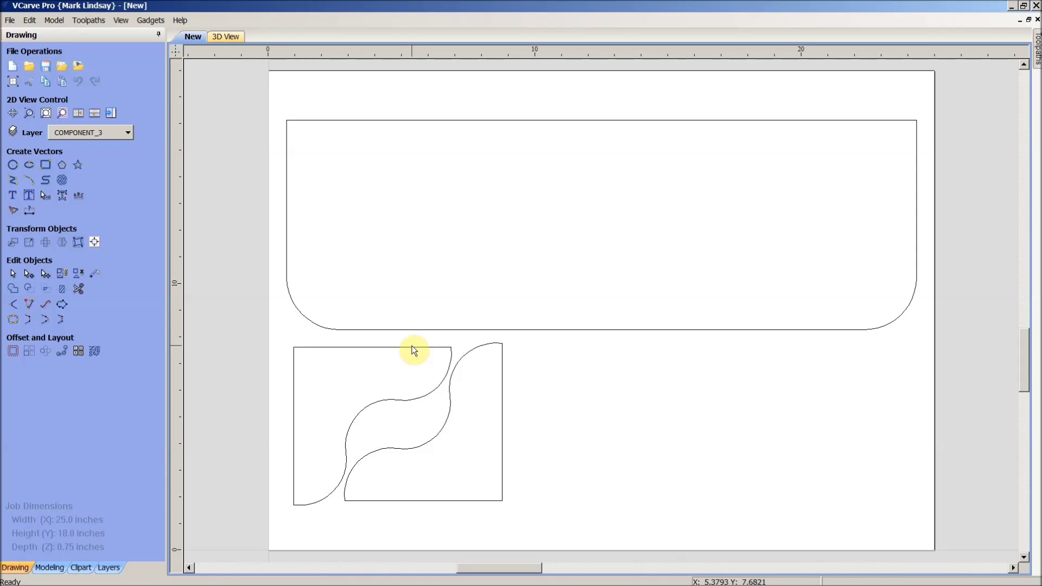
left_click_drag(486, 297, 387, 397)
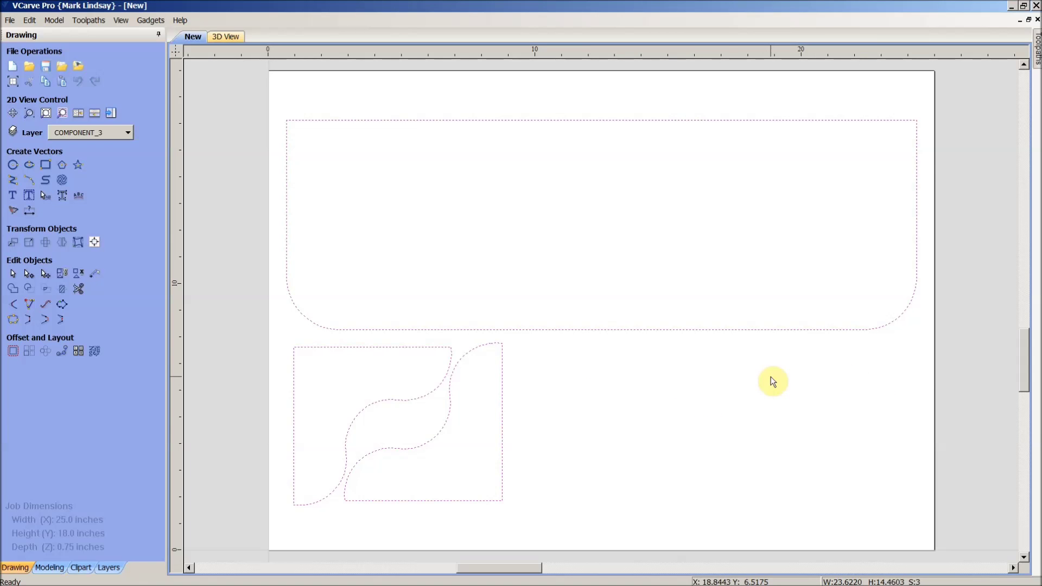
left_click(721, 404)
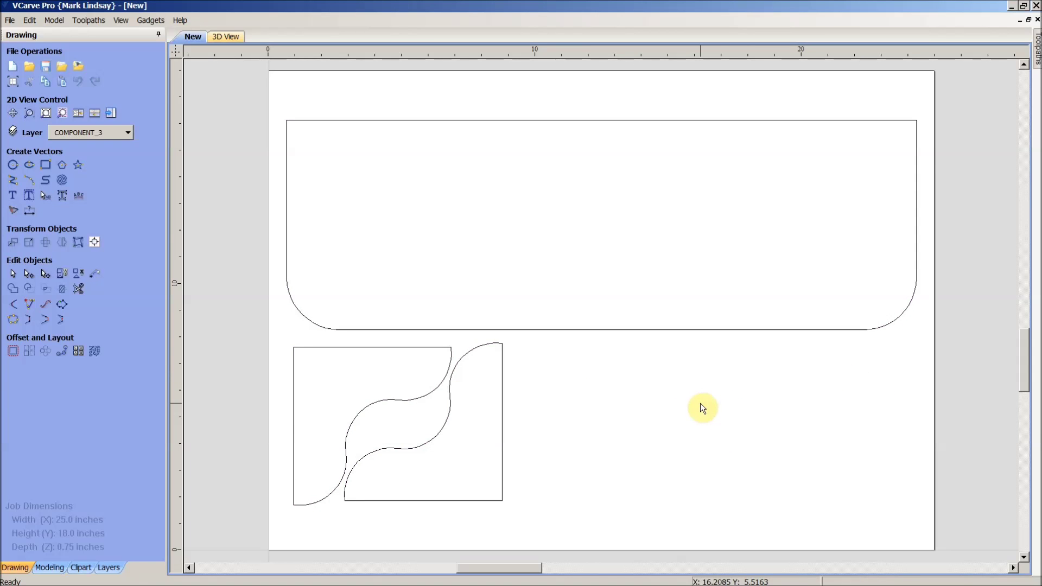